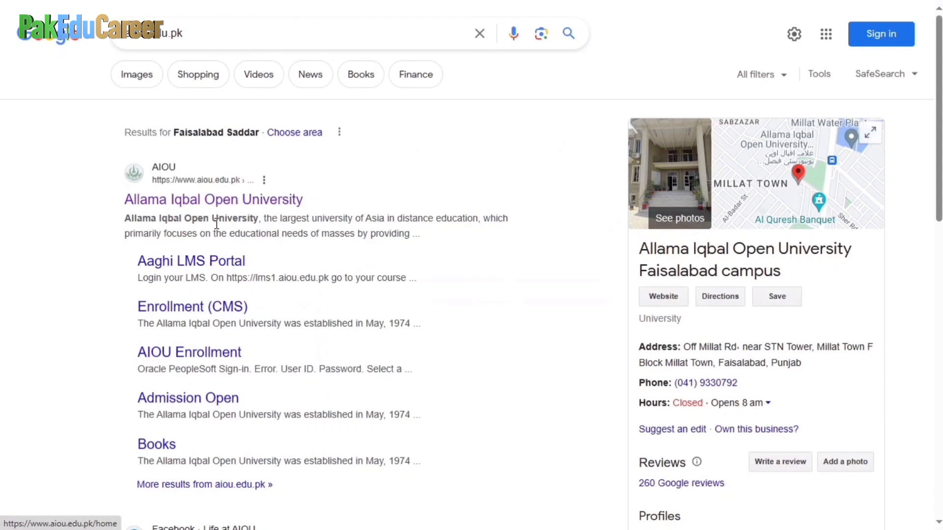
From the AIOU website's Admissions (OAS) page, open the Application For New Admission portal.
scroll(216, 225, "down", 2)
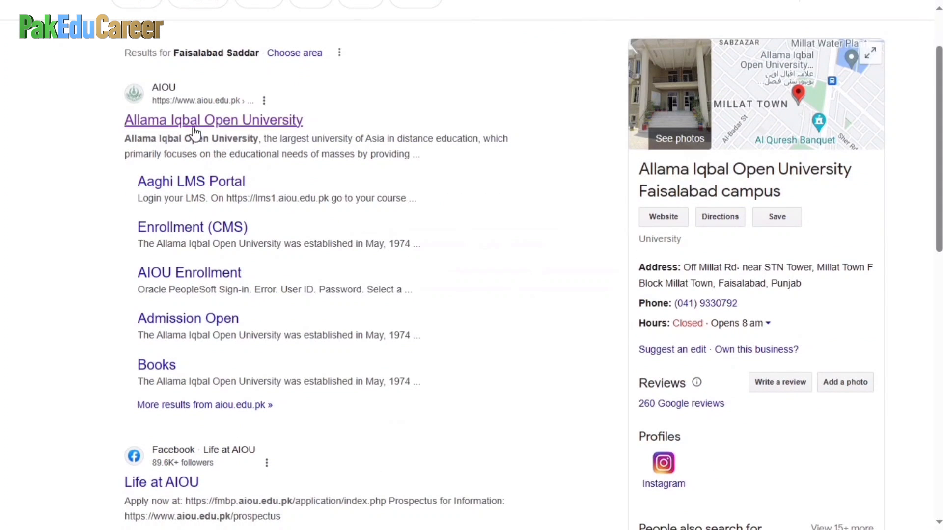
left_click(210, 109)
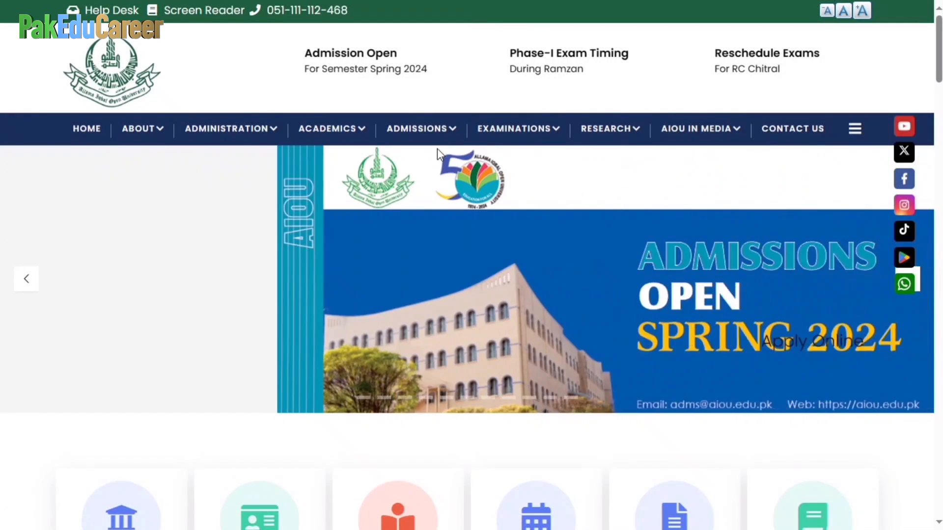
mouse_move(457, 142)
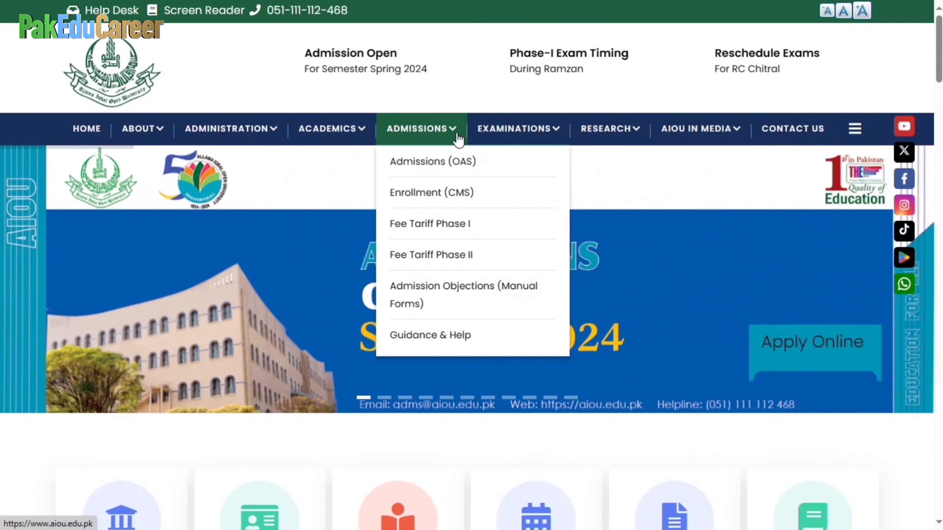
left_click(447, 163)
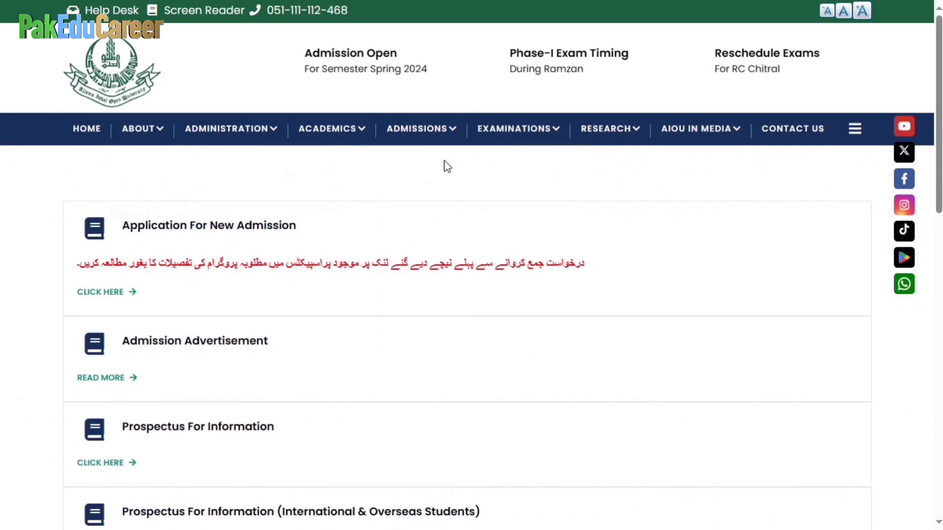
scroll(447, 167, "down", 3)
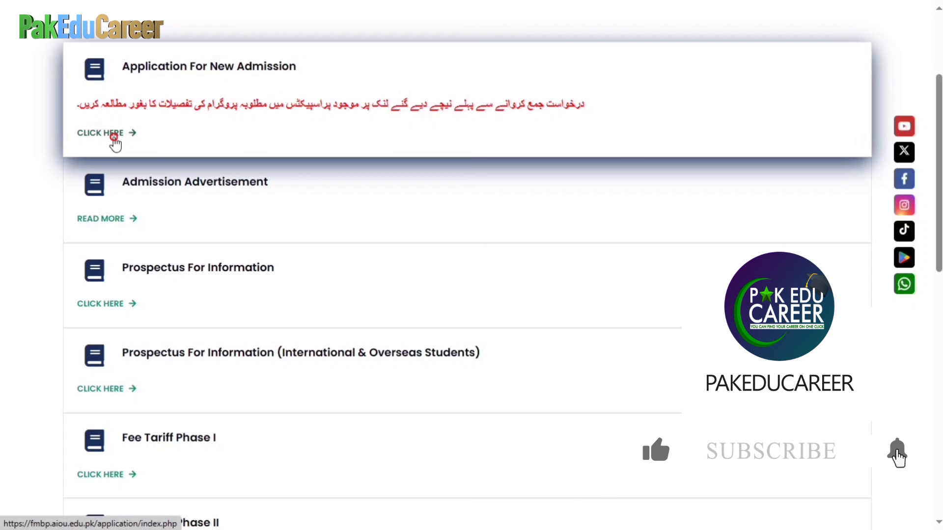
left_click(114, 143)
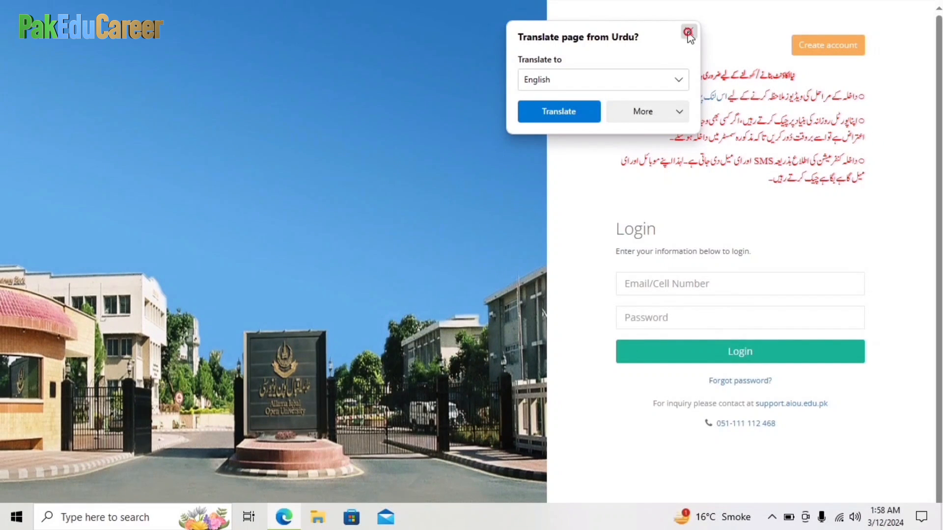
Register an applicant account with an e-mail and password, getting the already-registered error.
left_click(688, 32)
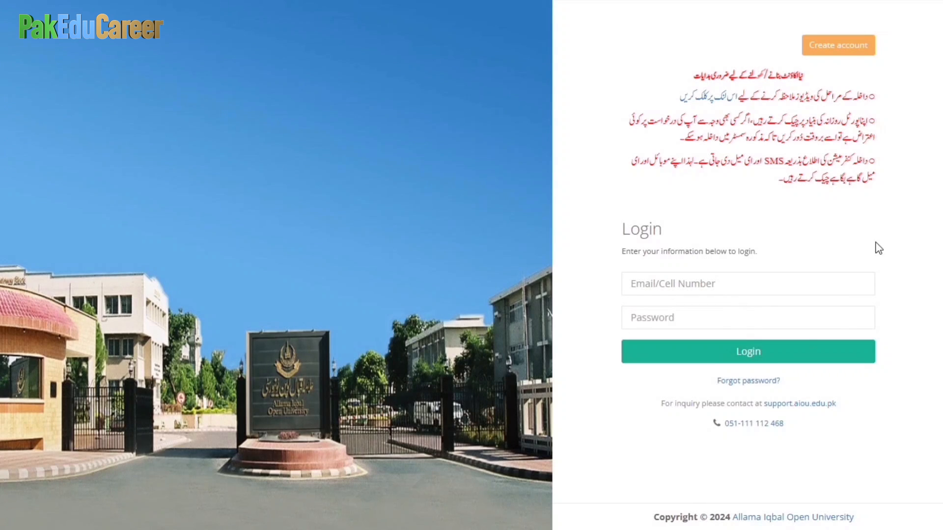
left_click(842, 50)
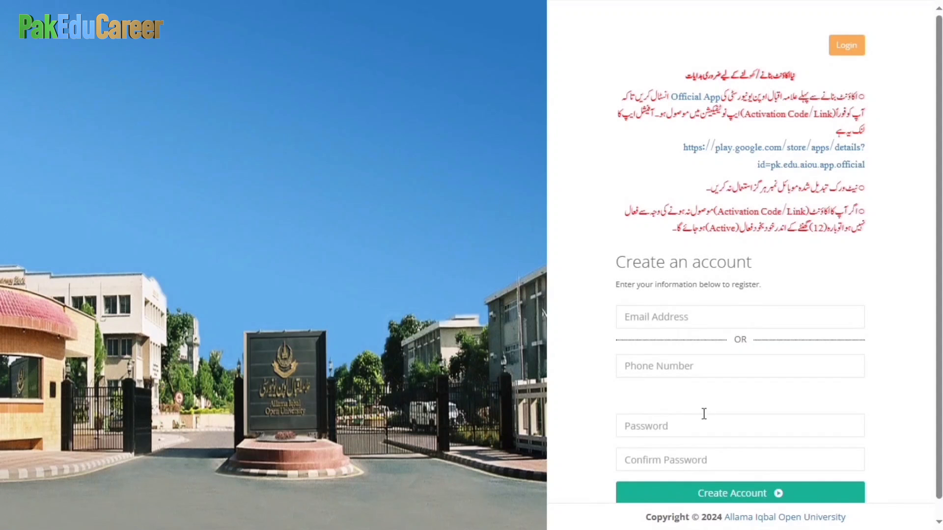
left_click(665, 317)
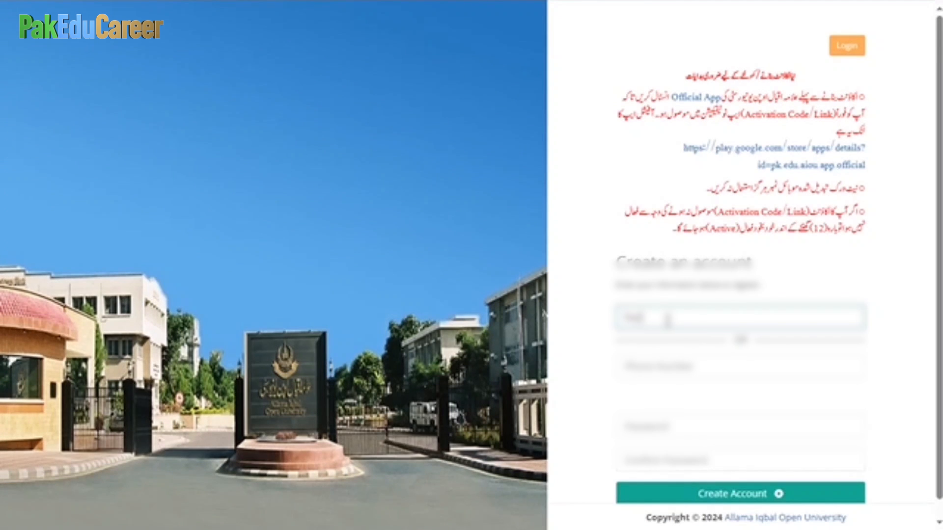
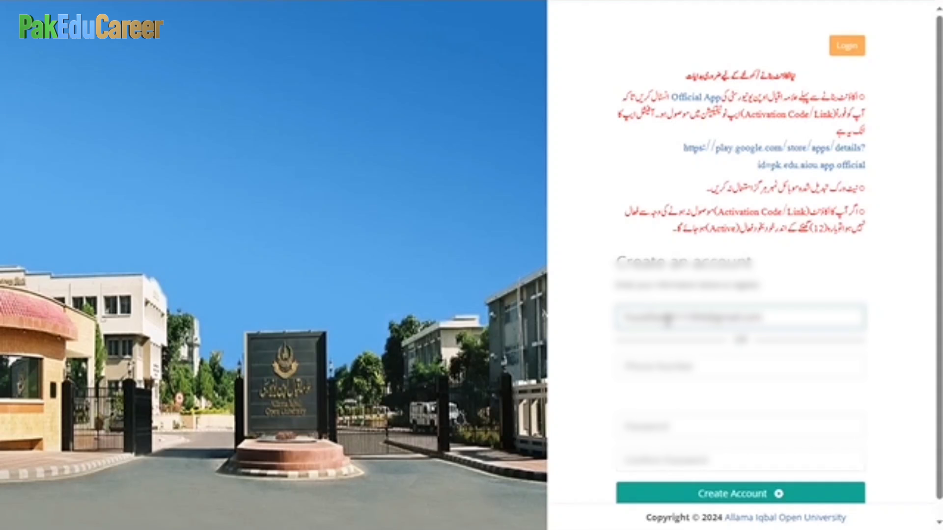
scroll(627, 417, "down", 1)
left_click(637, 410)
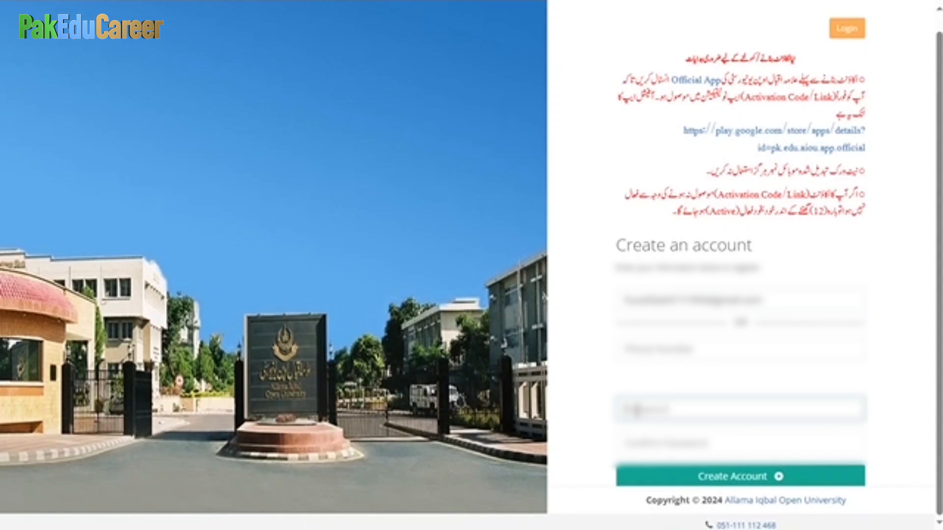
type("•")
left_click(664, 443)
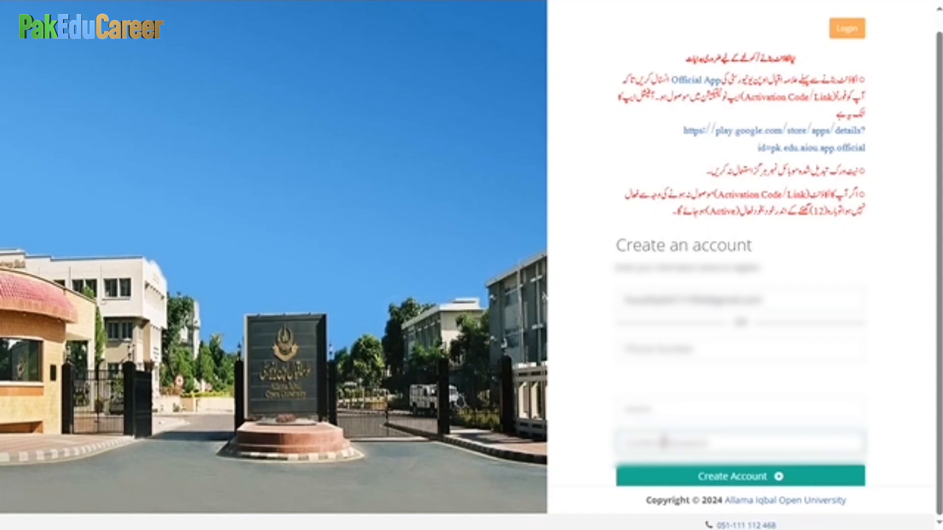
type("•")
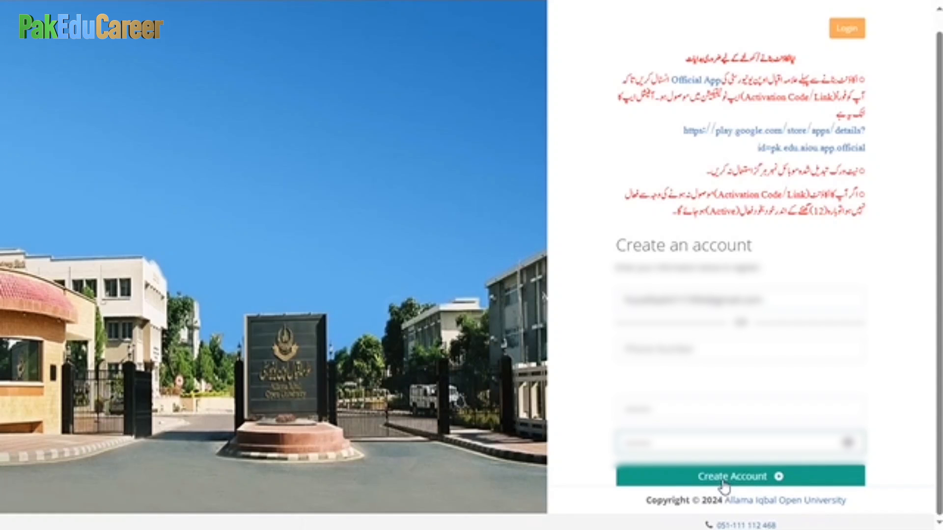
left_click(724, 484)
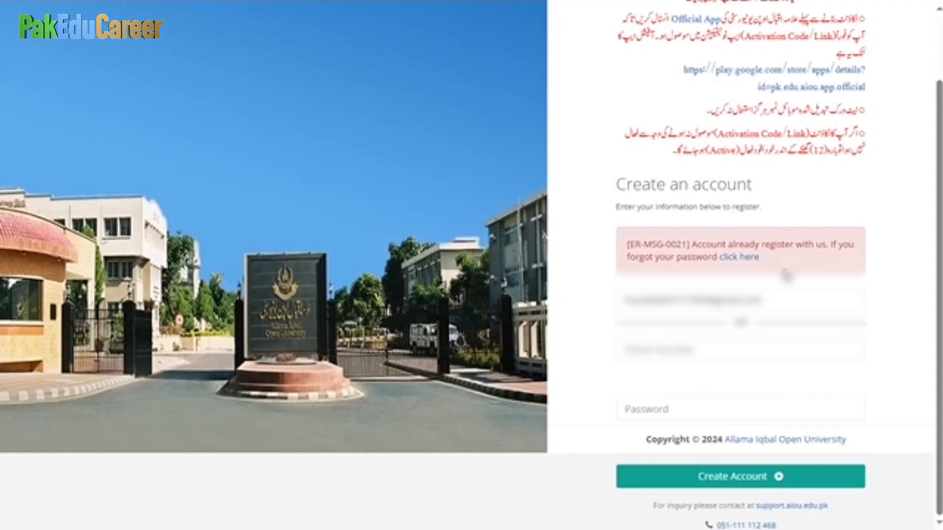
Log in to the portal with the applicant's e-mail and password.
left_click(742, 258)
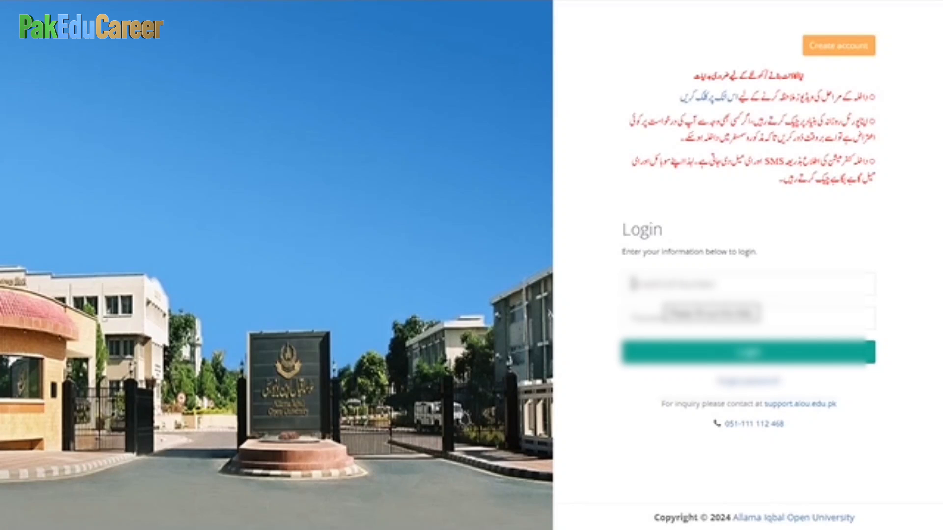
left_click(649, 283)
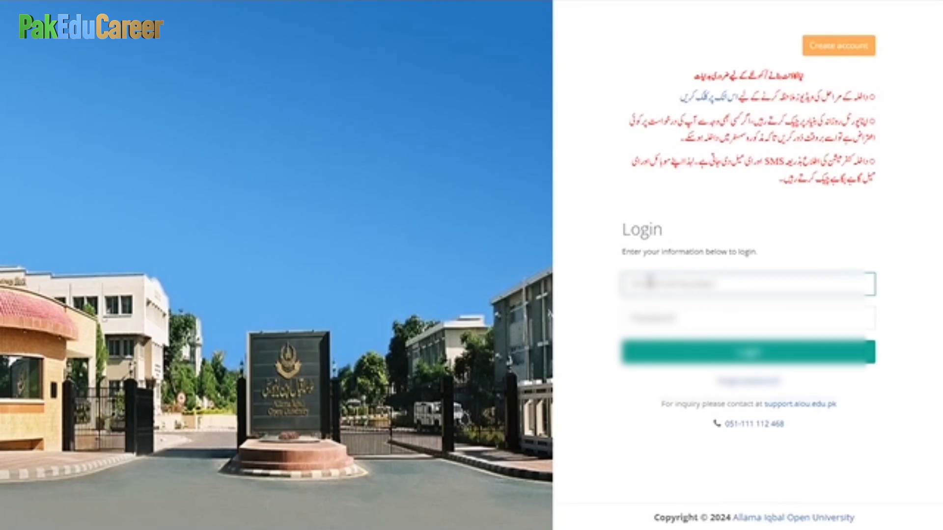
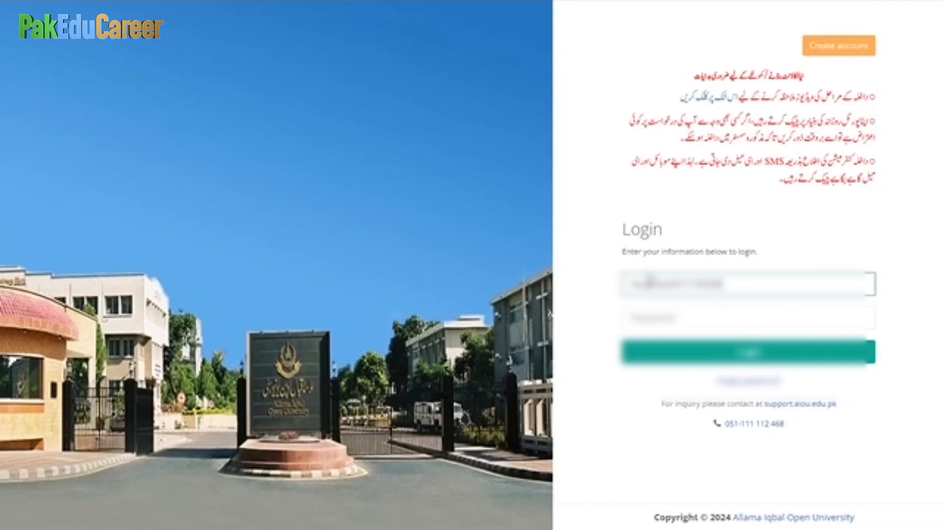
left_click(657, 317)
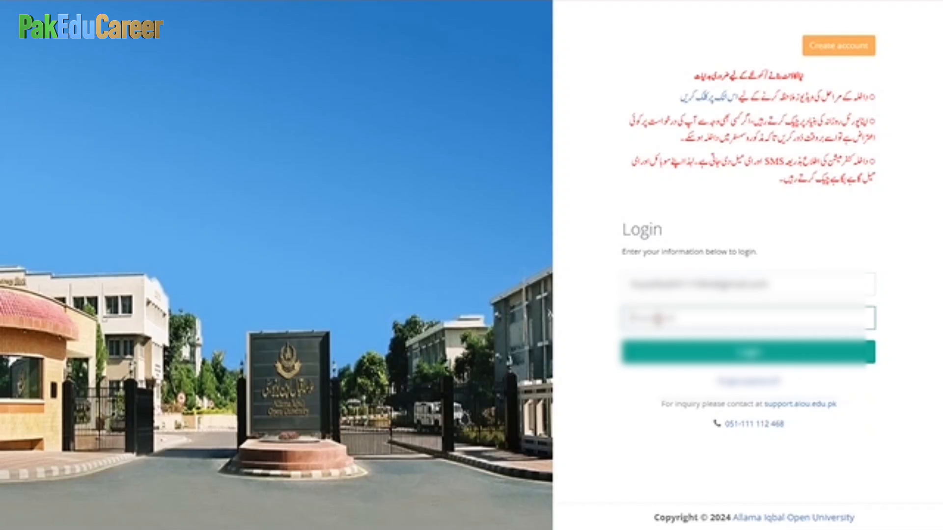
key("Return")
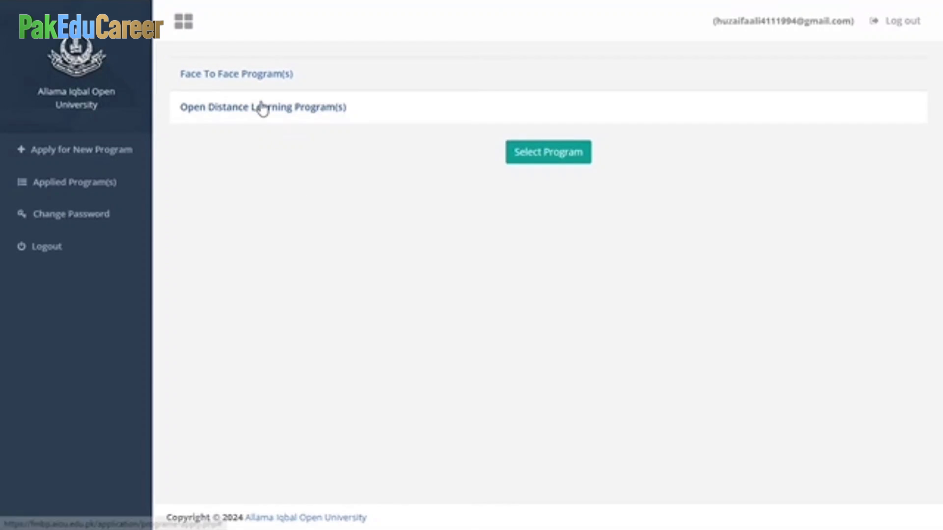
Apply for the Open Distance Learning BA/BS (4 Years)/AD/BED4/BBA program.
left_click(259, 83)
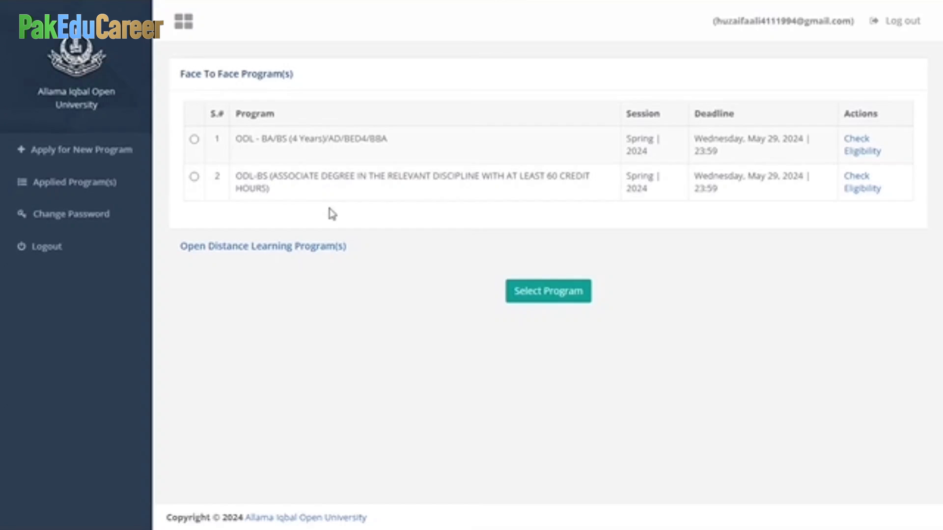
left_click(300, 262)
scroll(300, 260, "down", 3)
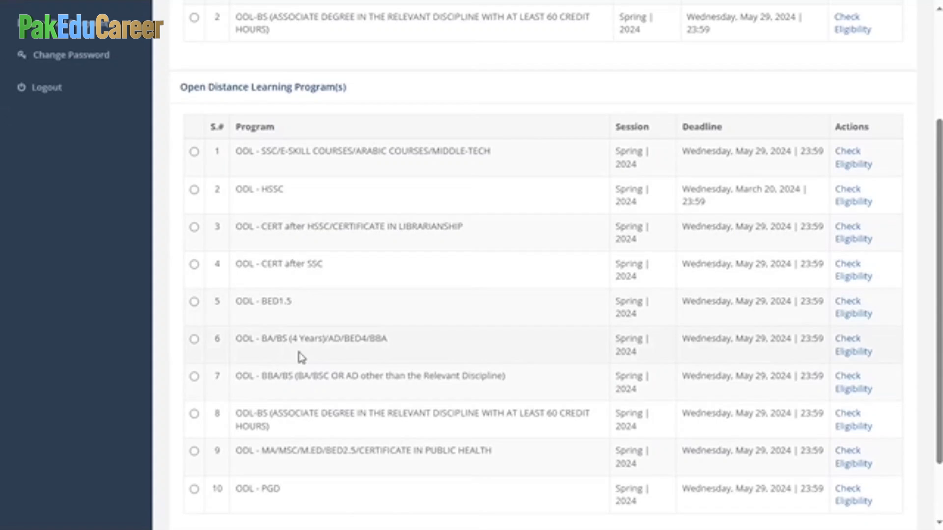
scroll(338, 405, "down", 2)
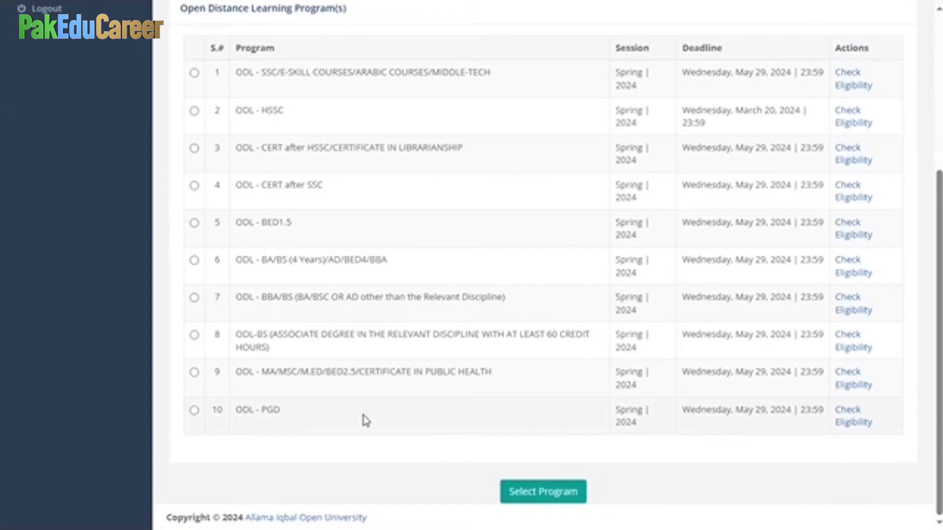
scroll(442, 461, "up", 5)
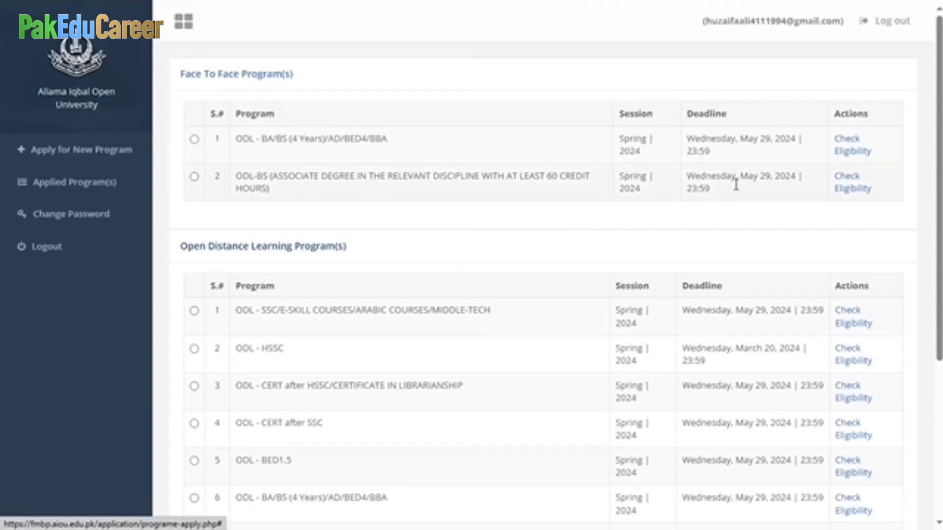
scroll(196, 148, "down", 5)
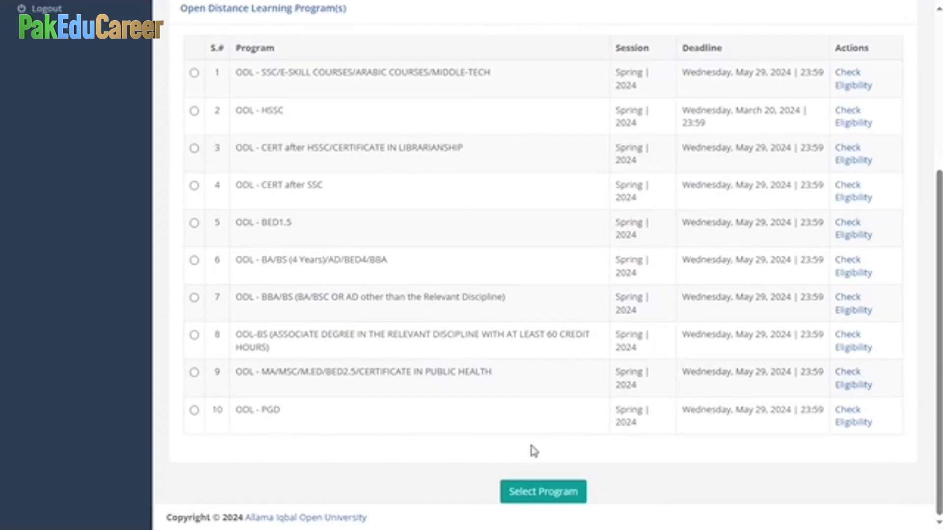
left_click(576, 497)
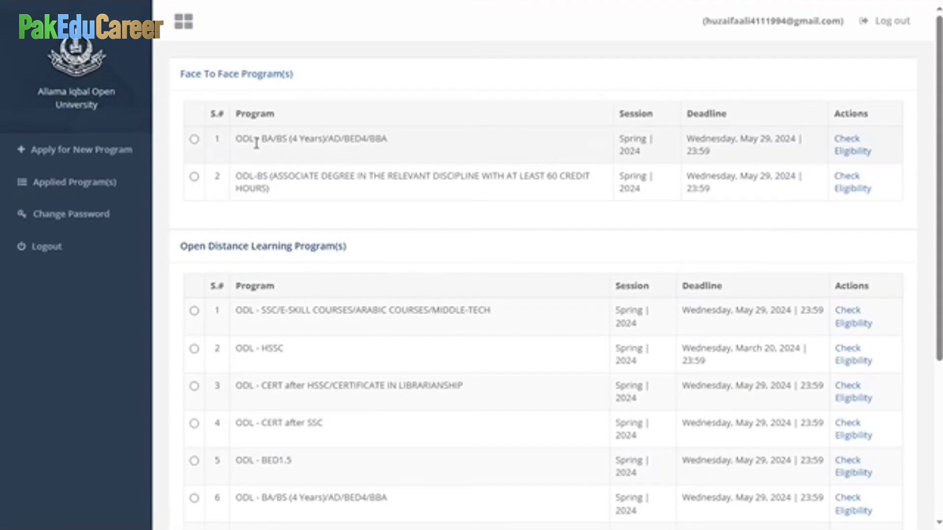
left_click(195, 139)
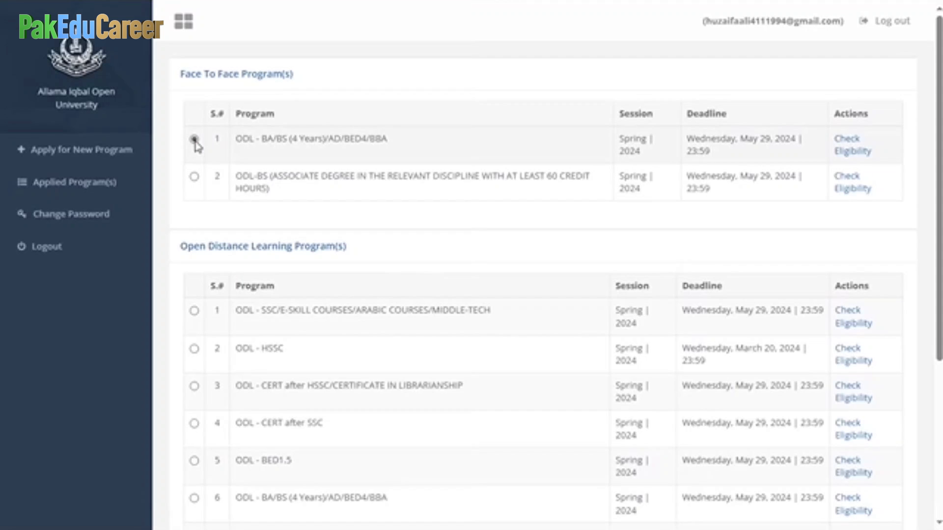
scroll(195, 143, "down", 5)
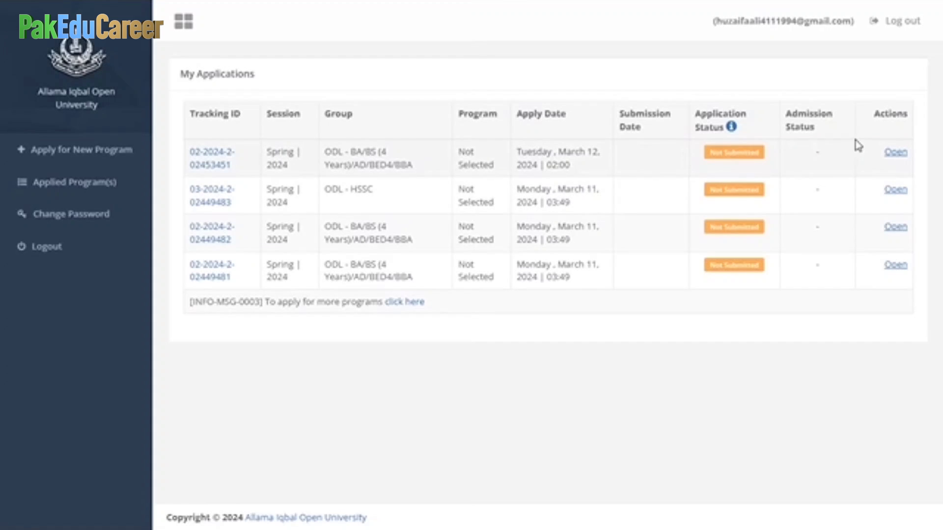
In the newest BA/BS application, set the qualification to Degree, 12 Years, F.Sc., Pre-Medical.
left_click(893, 155)
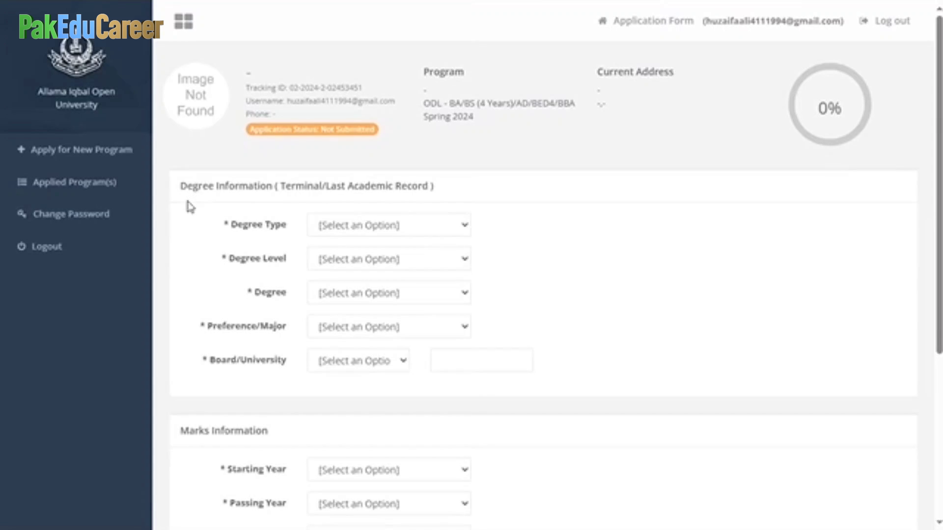
scroll(573, 261, "down", 3)
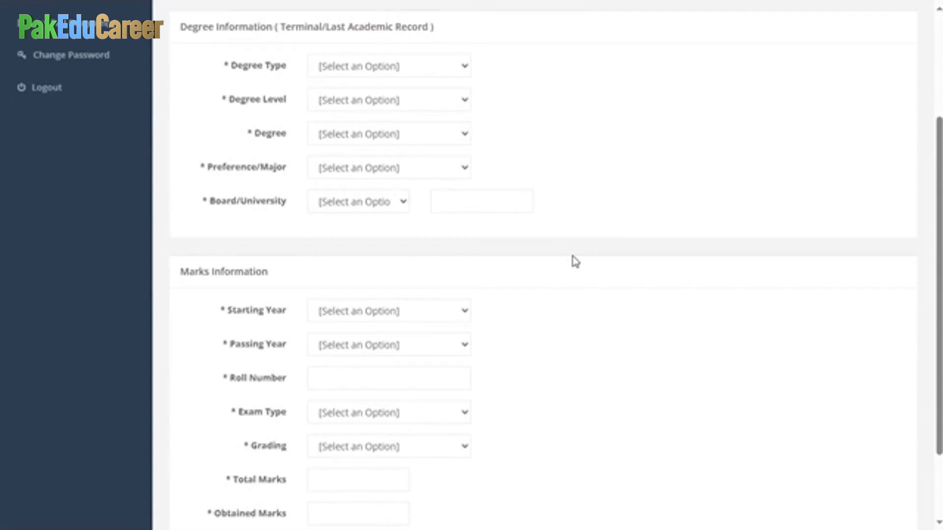
scroll(575, 261, "up", 2)
scroll(575, 261, "up", 2)
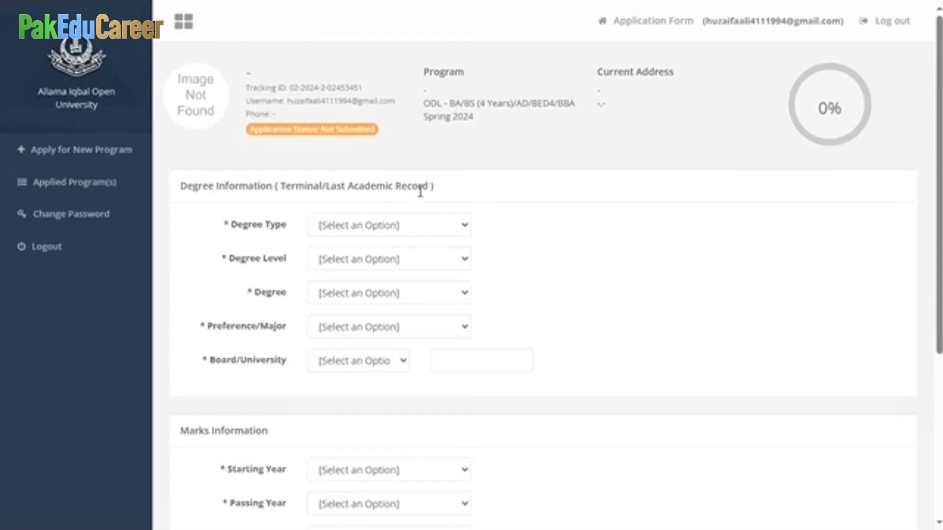
left_click(465, 232)
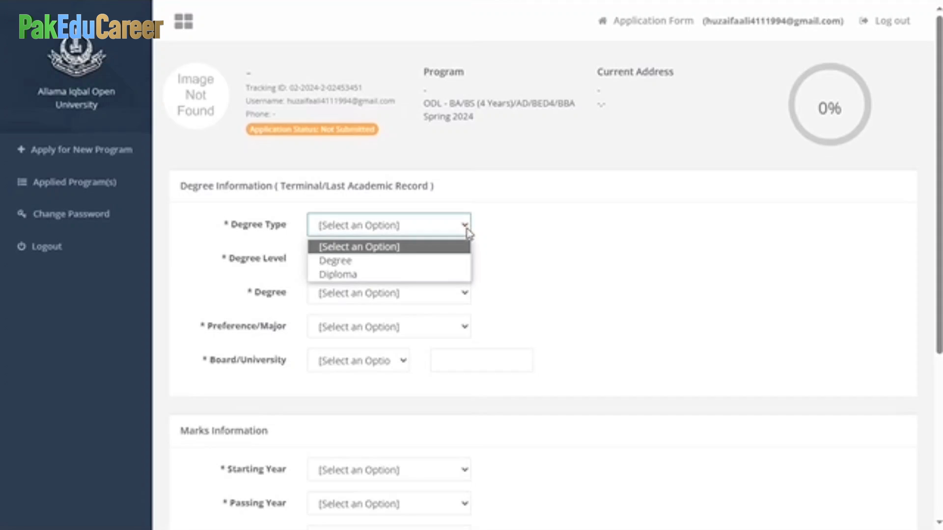
left_click(364, 261)
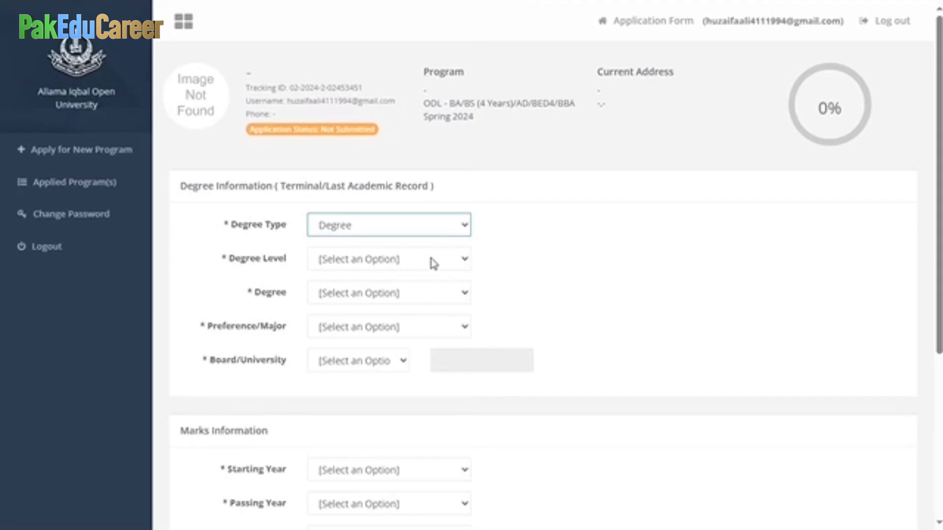
left_click(465, 261)
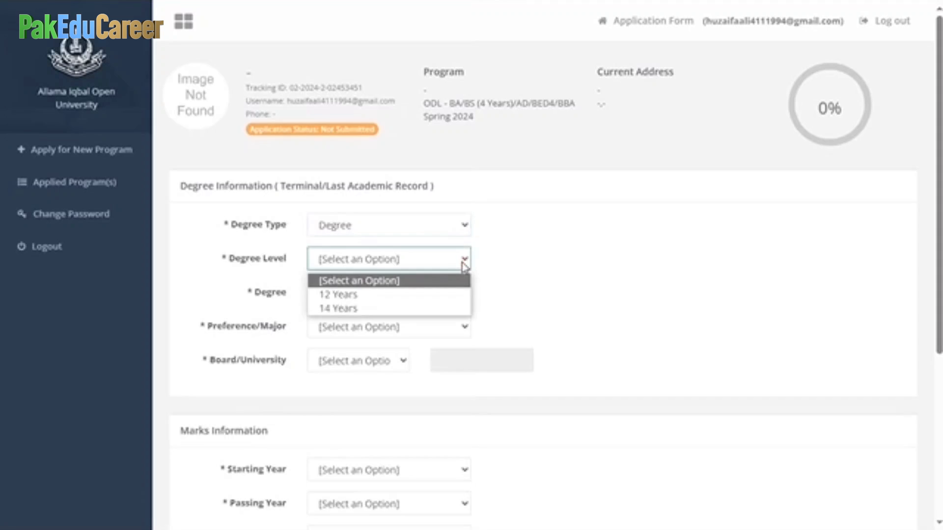
left_click(381, 298)
scroll(383, 306, "down", 2)
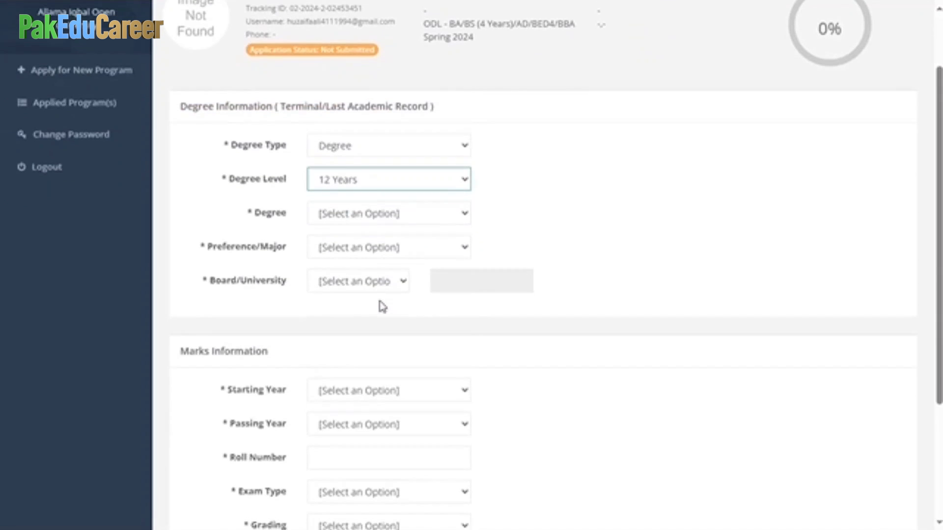
left_click(464, 216)
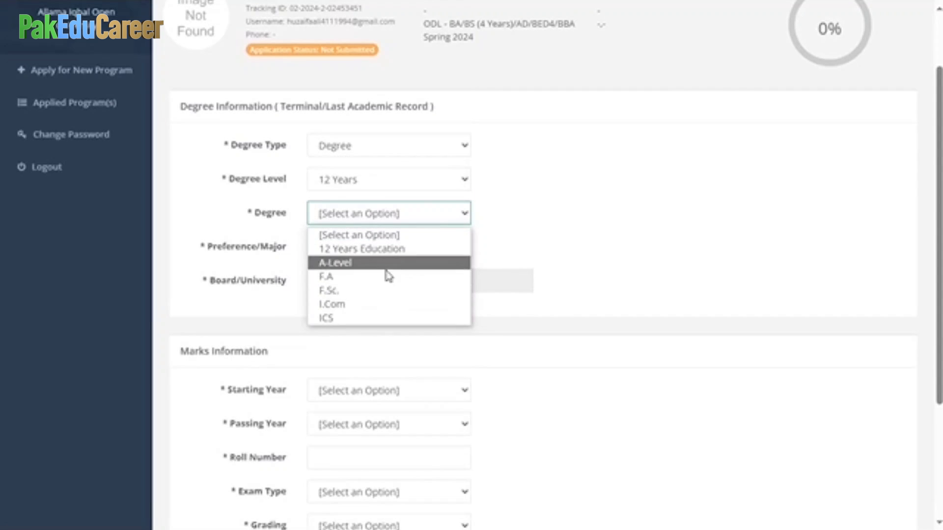
left_click(376, 291)
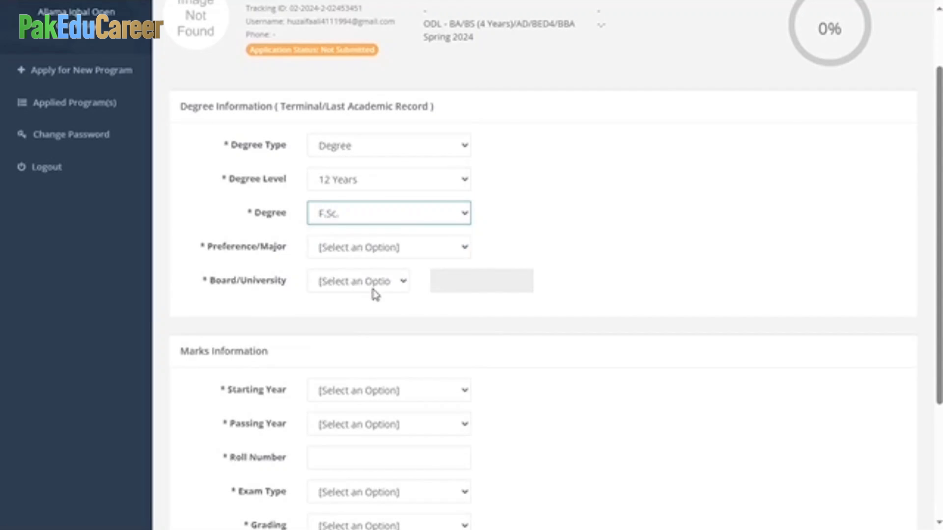
left_click(463, 249)
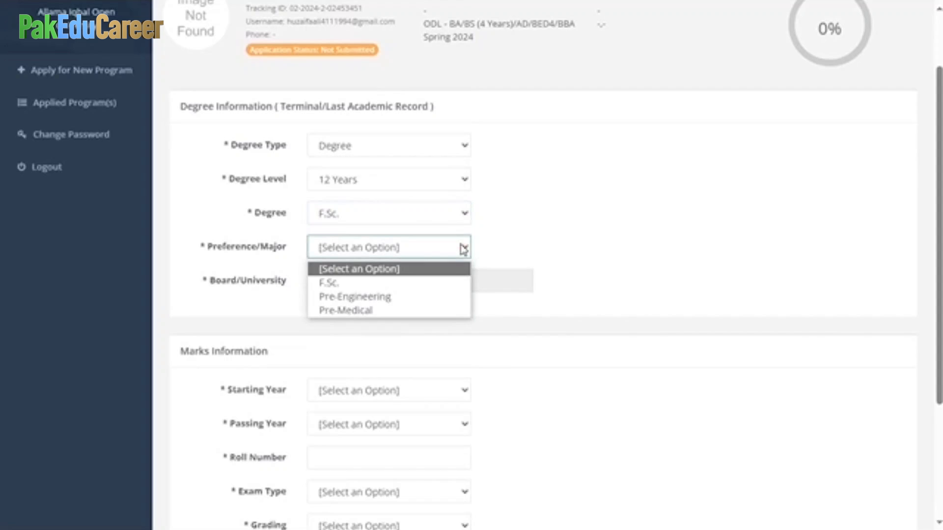
left_click(400, 311)
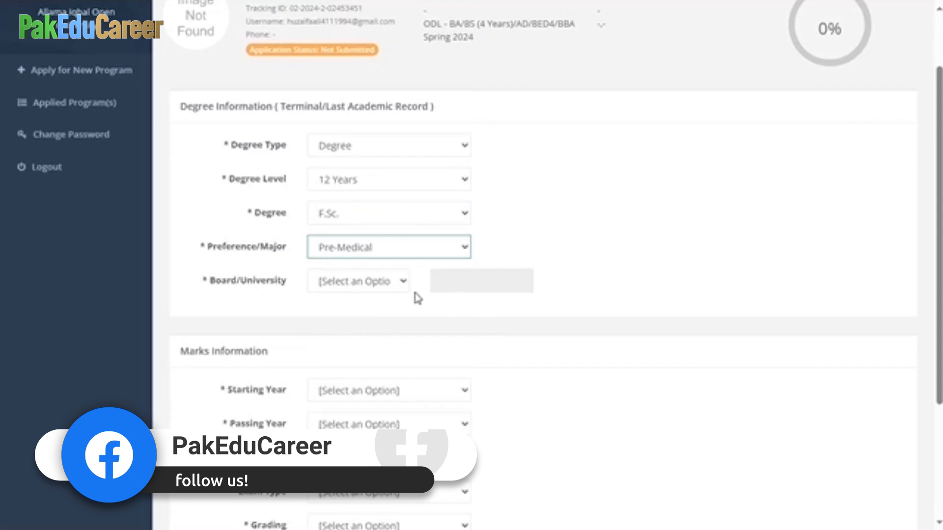
Set the board to BISE Lahore with years 2016 to 2018.
left_click(405, 285)
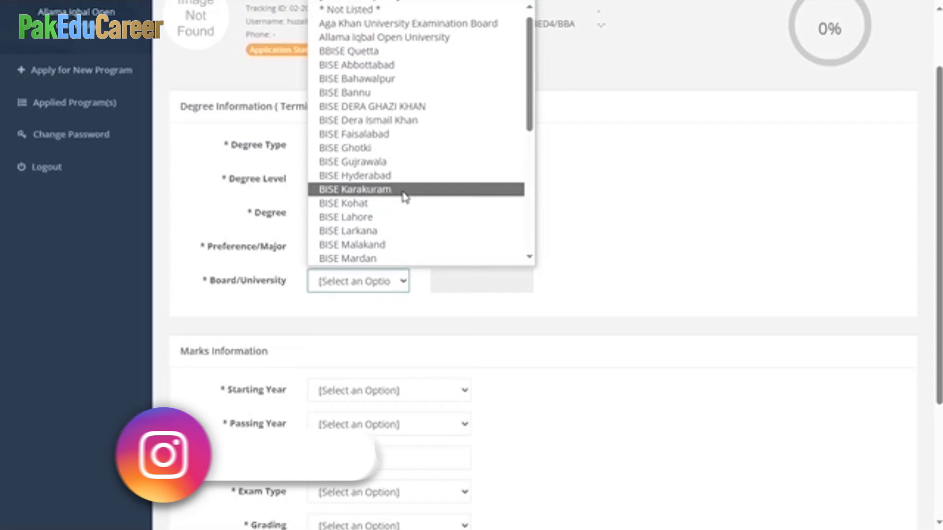
left_click(375, 218)
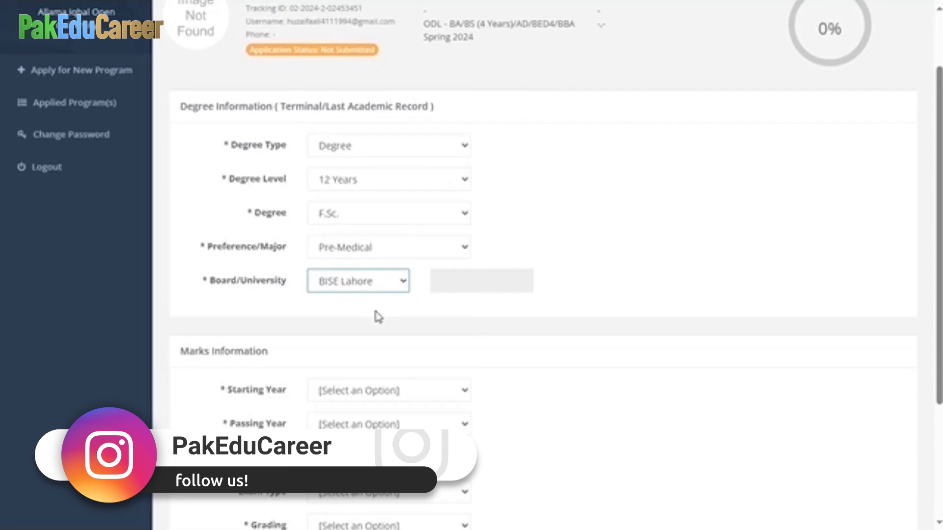
scroll(378, 317, "down", 3)
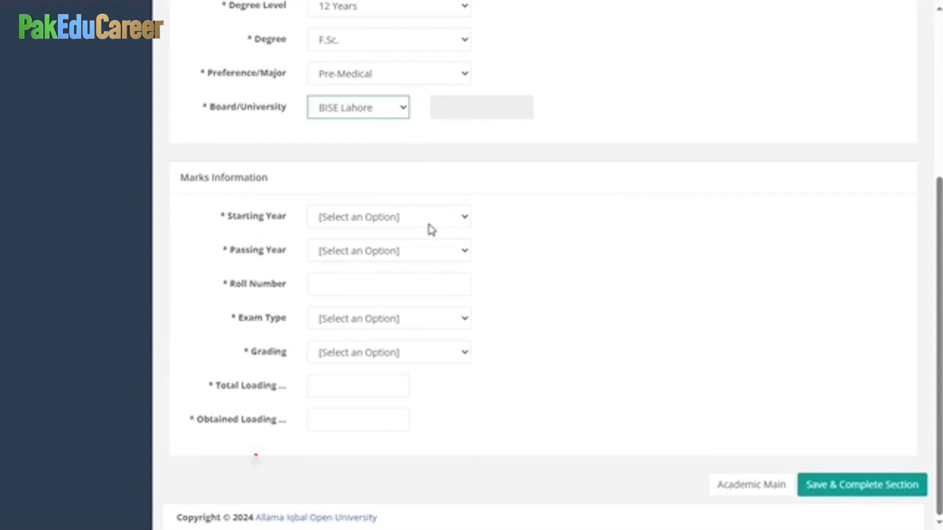
left_click(466, 217)
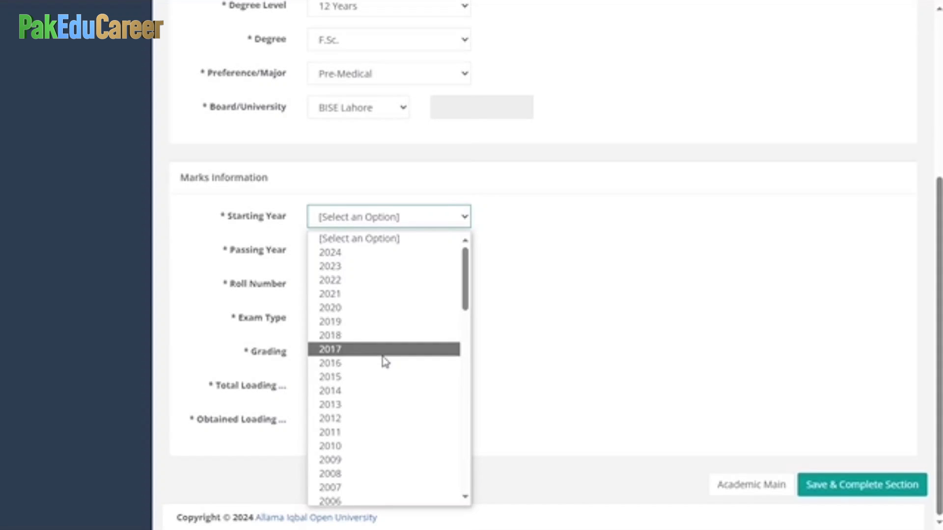
left_click(376, 366)
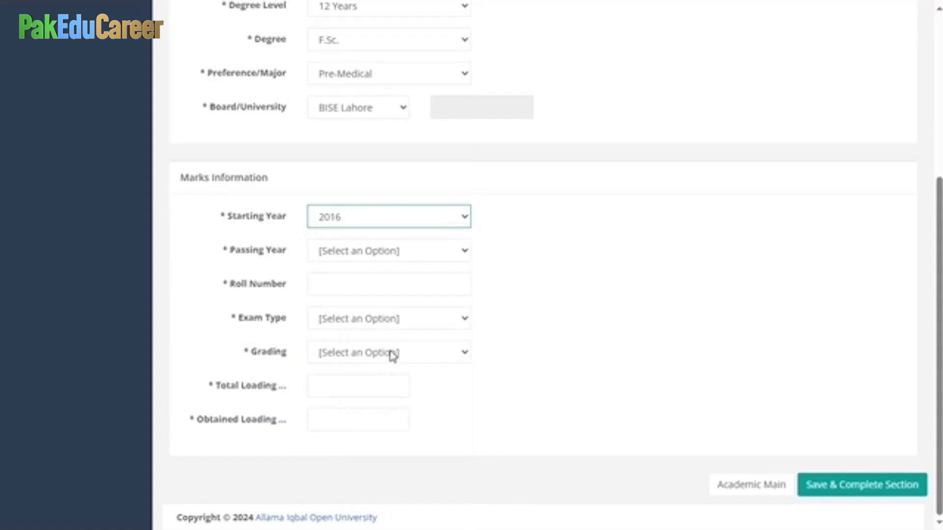
left_click(468, 254)
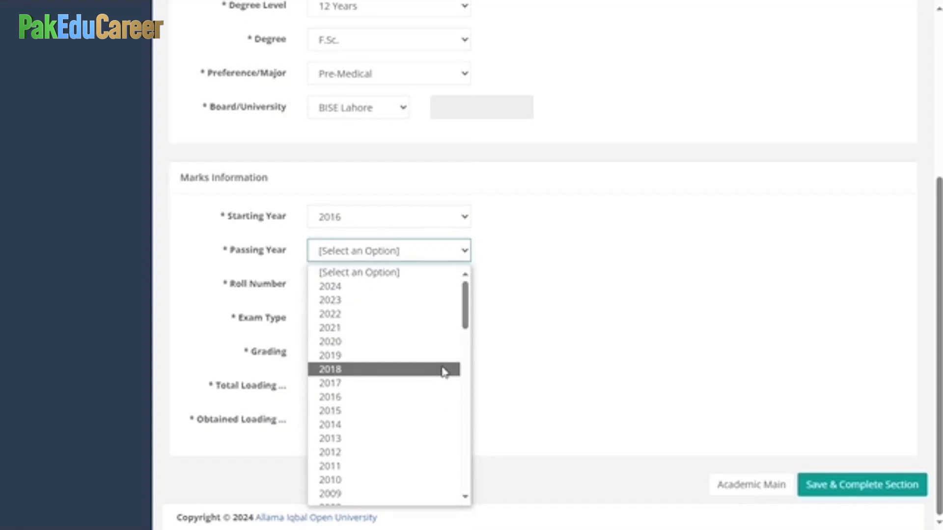
left_click(444, 371)
Enter the roll number, Annual exam, Marks grading, 1100 total and 1054 obtained marks.
left_click(422, 284)
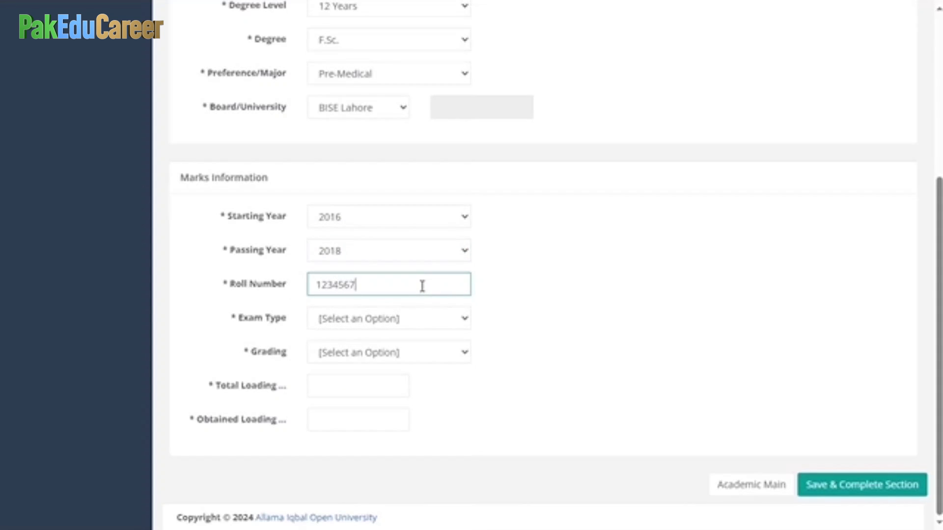
left_click(465, 321)
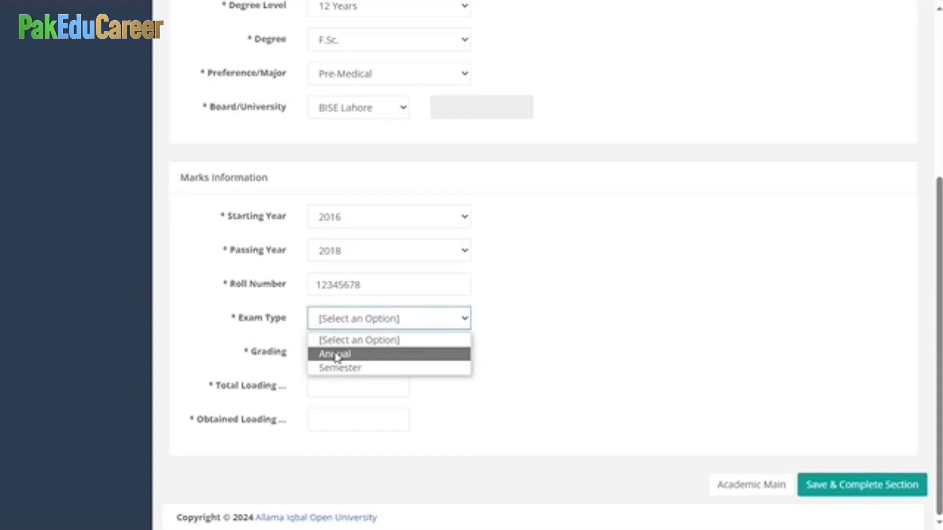
left_click(362, 356)
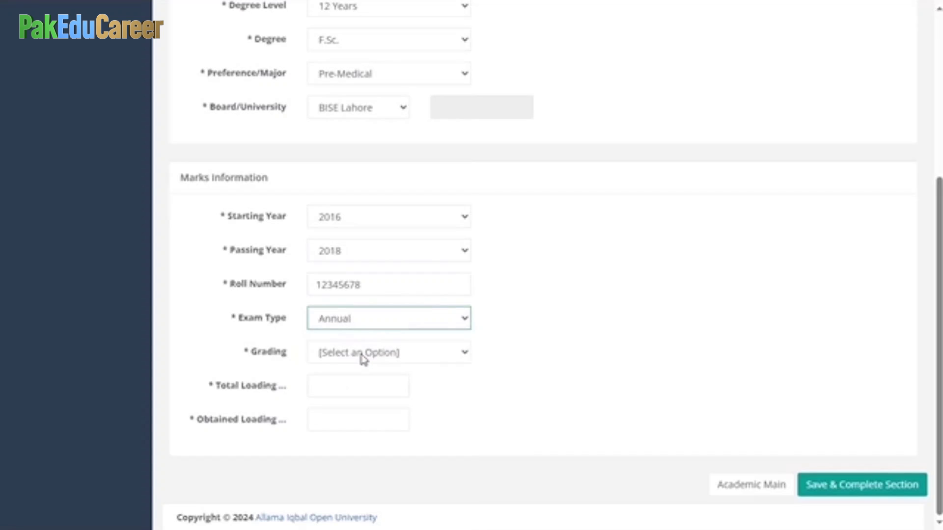
left_click(466, 354)
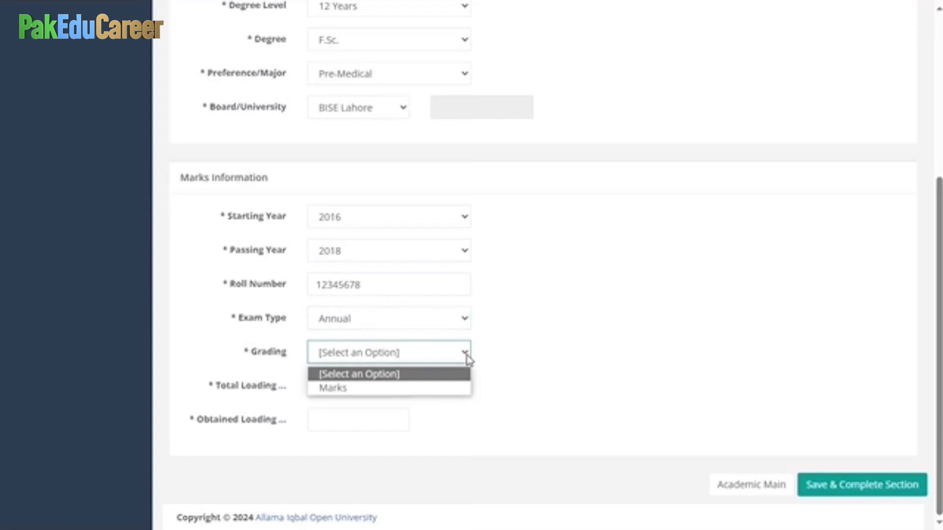
left_click(383, 389)
scroll(258, 360, "down", 1)
left_click(344, 355)
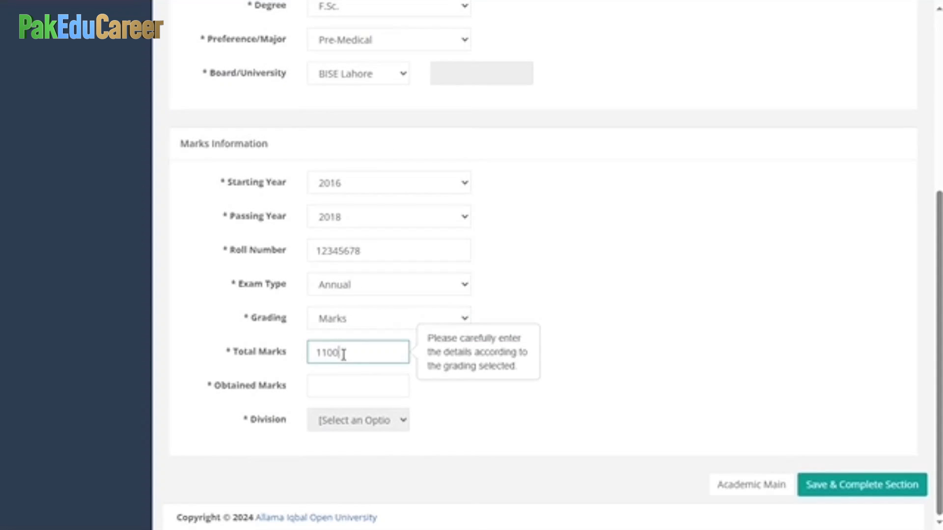
left_click(323, 382)
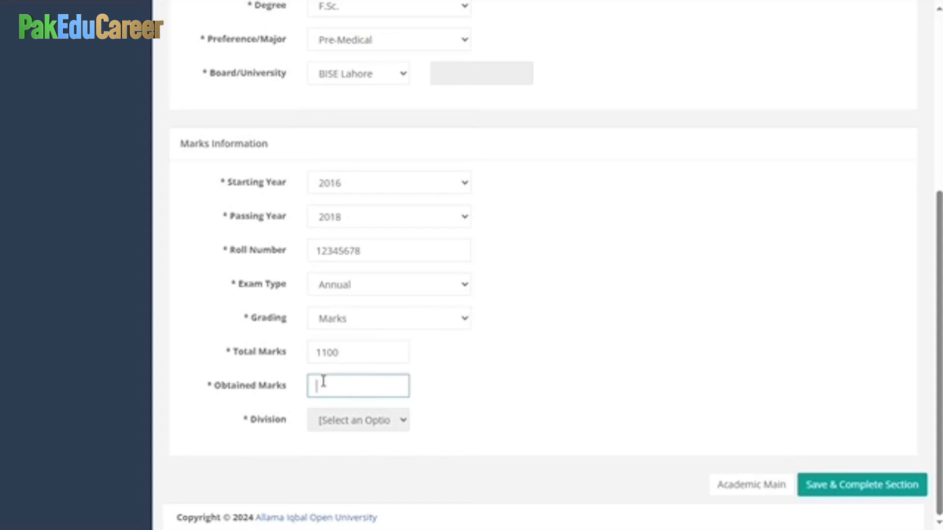
type("1054")
left_click(412, 427)
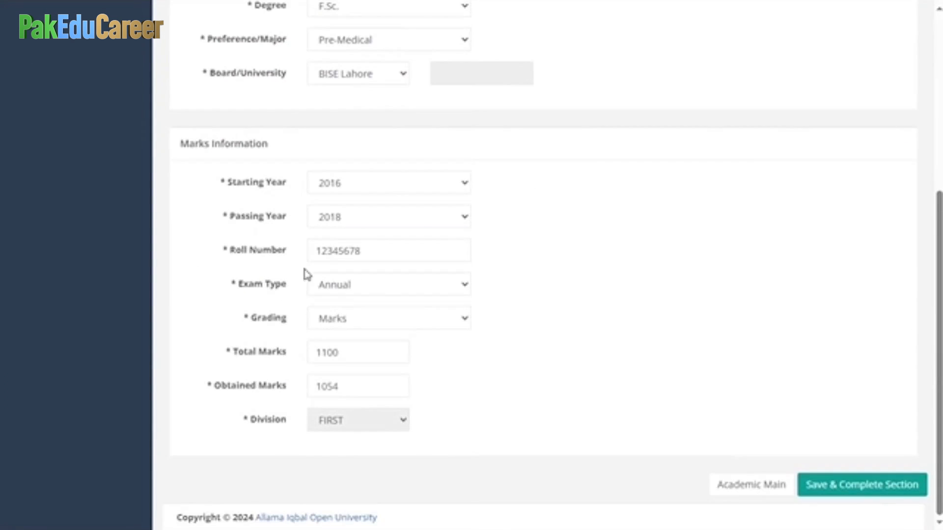
Save the F.Sc. academic record and edit the Program of Study row.
left_click(861, 496)
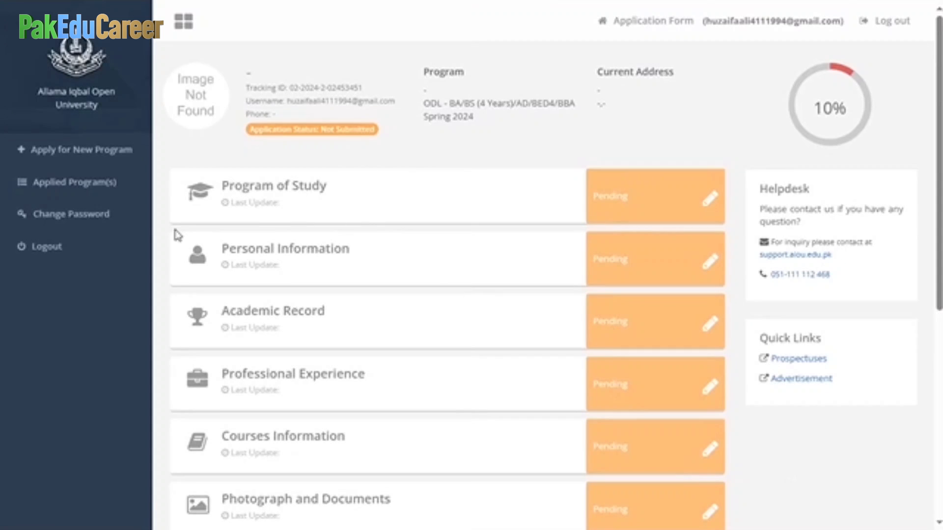
scroll(518, 442, "down", 2)
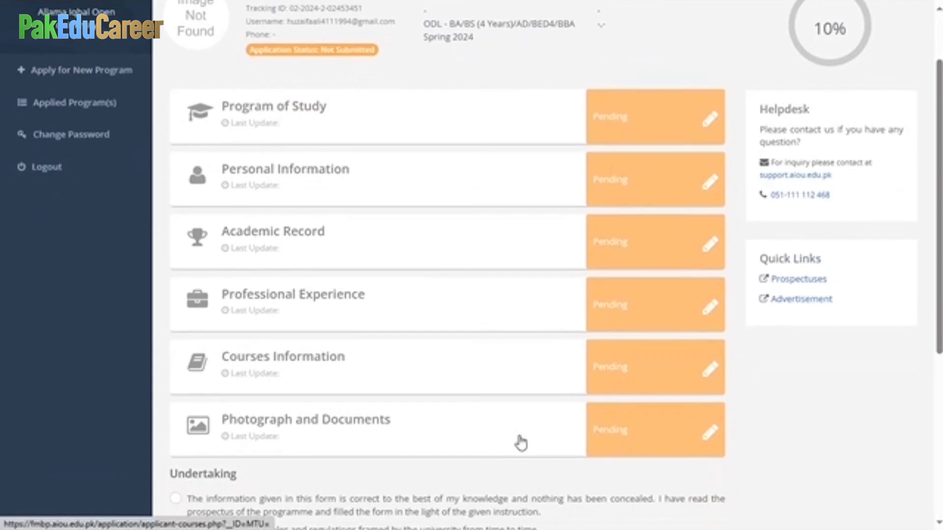
left_click(691, 121)
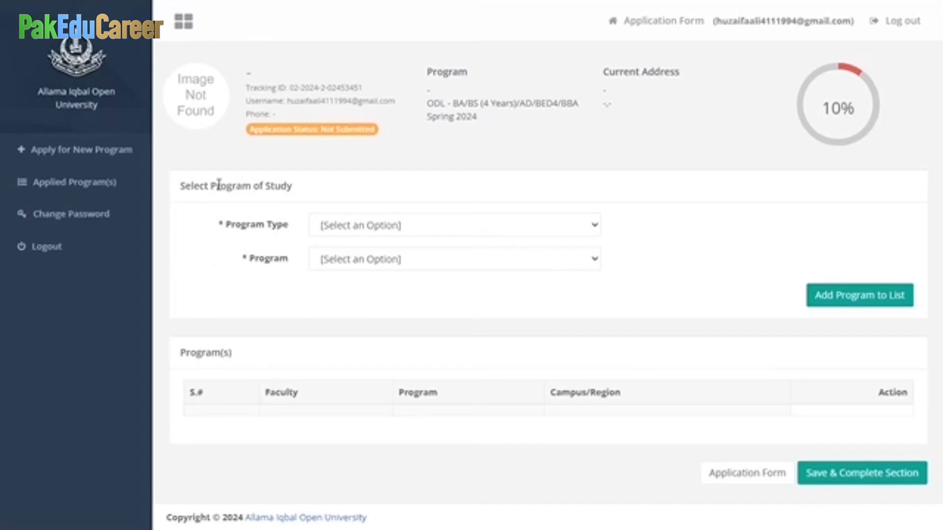
Add the LOCAL program B.S (ENGLISH) to the list and save the section.
left_click(592, 227)
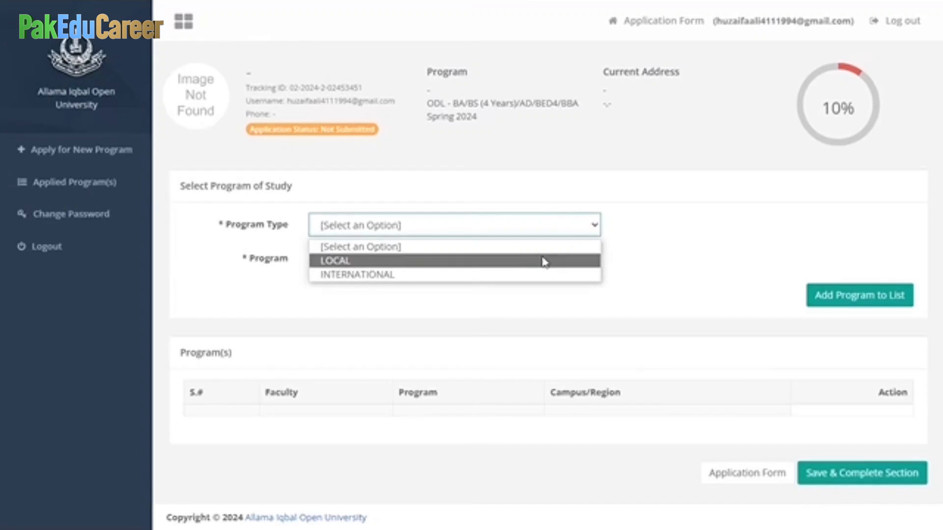
left_click(361, 263)
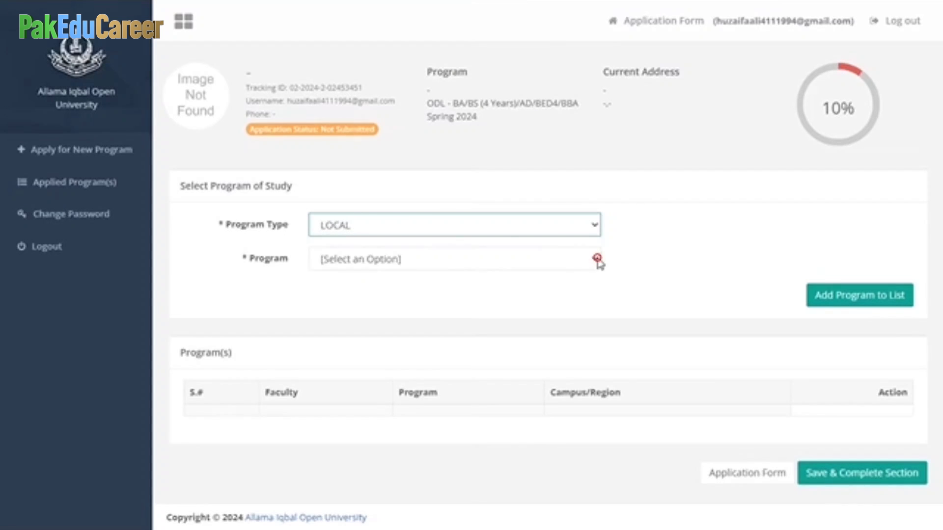
left_click(595, 259)
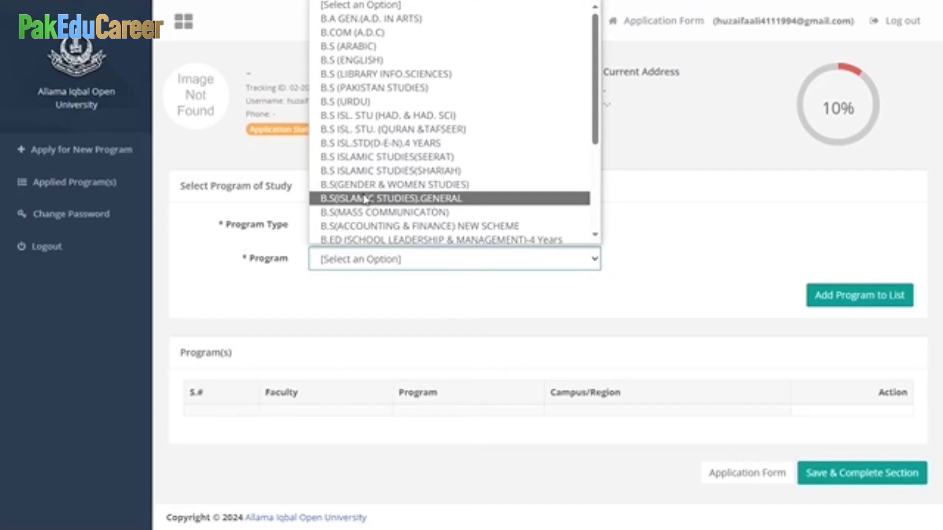
left_click(351, 60)
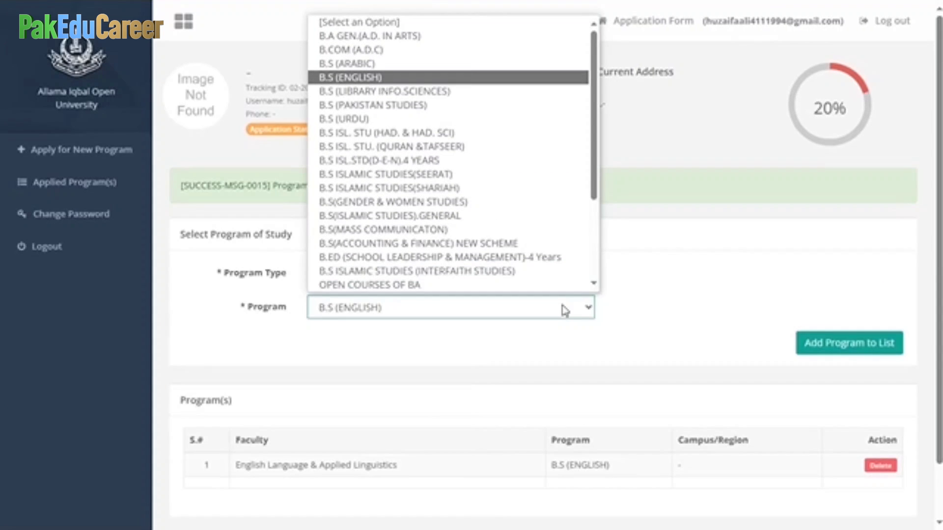
left_click(594, 305)
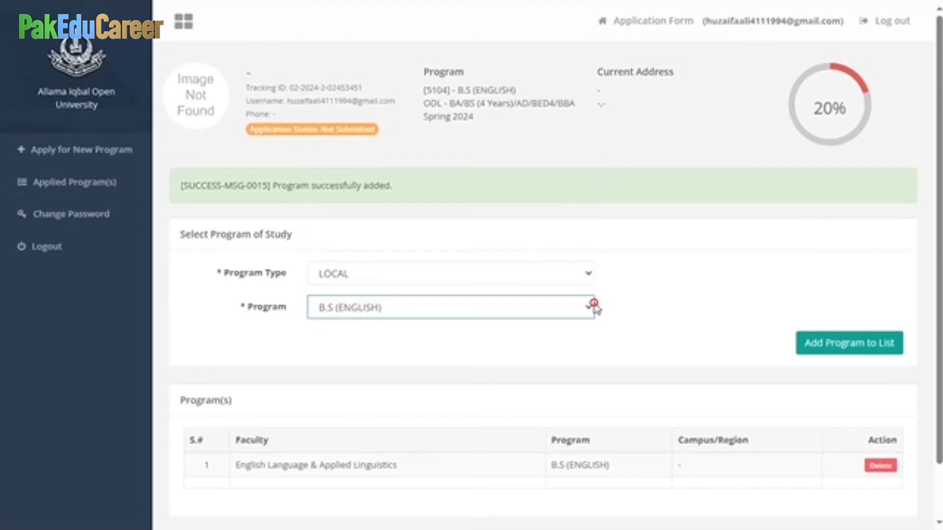
left_click(860, 353)
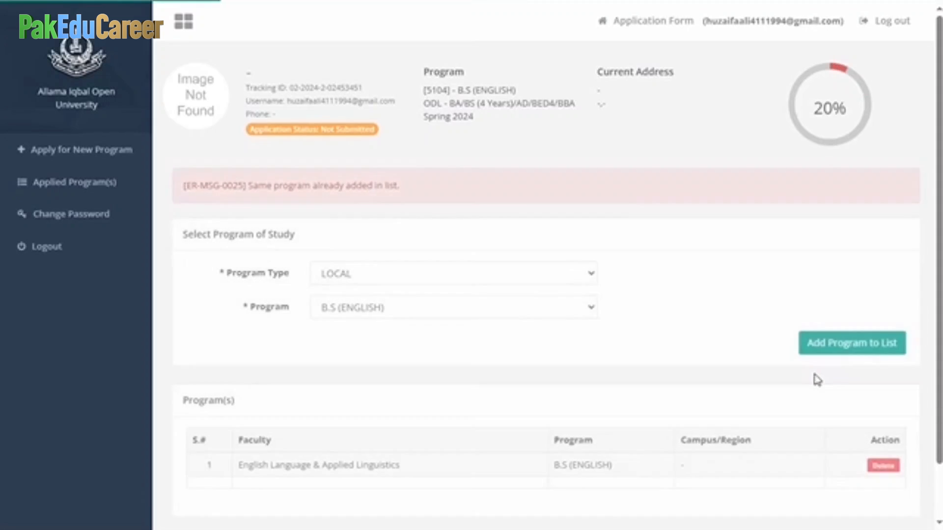
scroll(811, 381, "down", 1)
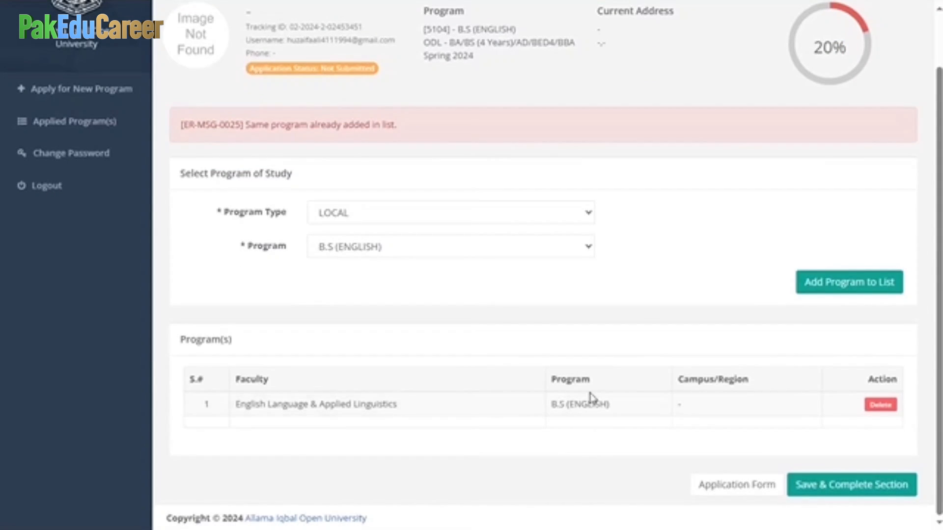
left_click(823, 487)
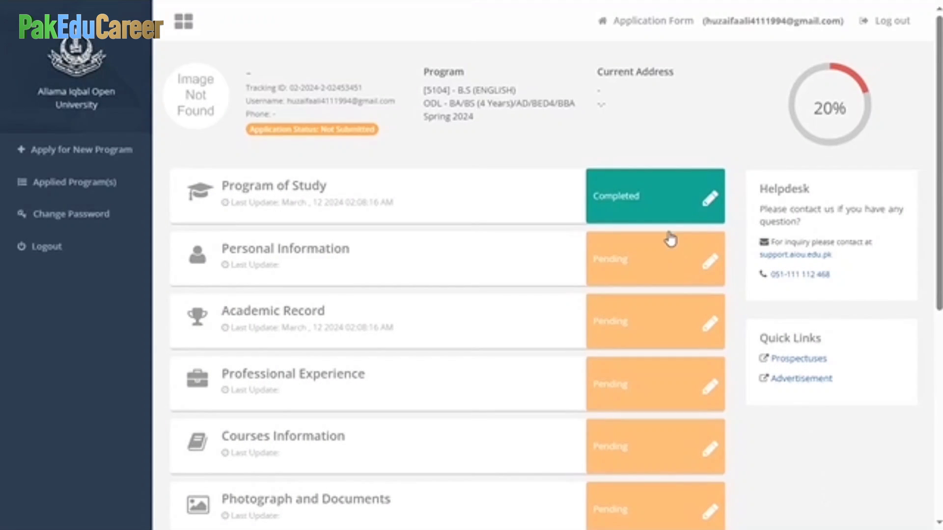
In Personal Information, enter the applicant's first and last names and gender Male.
left_click(669, 266)
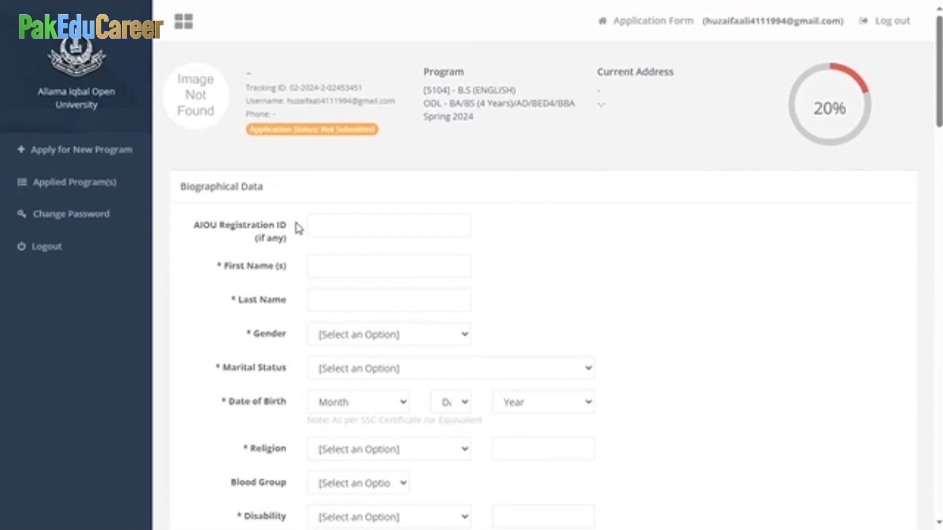
left_click(318, 228)
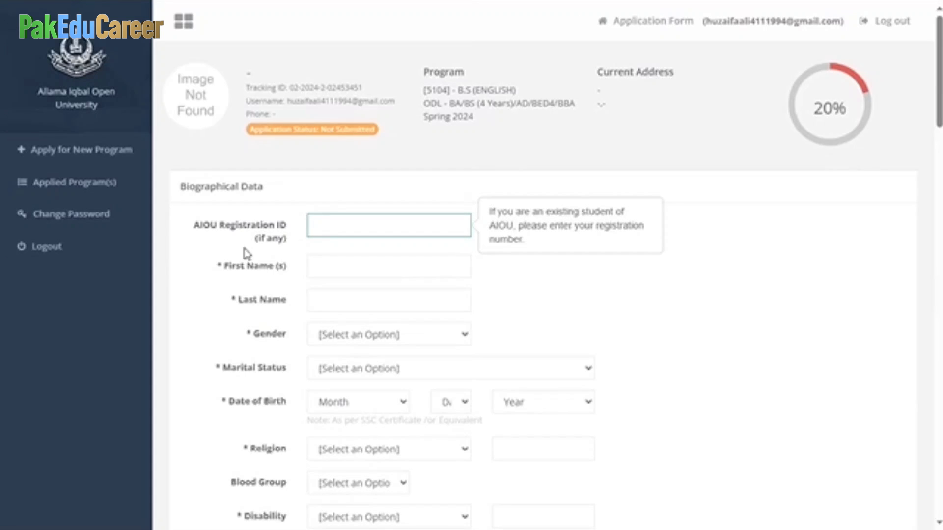
left_click(315, 267)
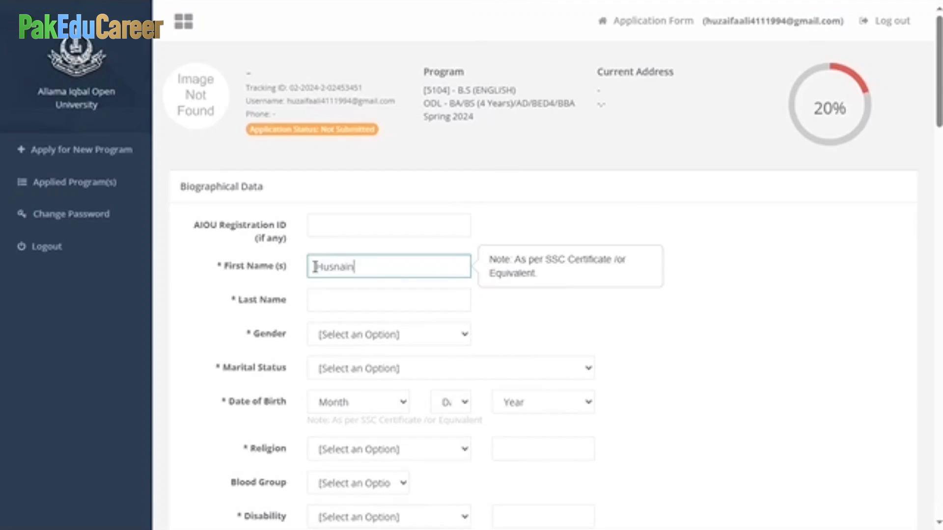
left_click(325, 297)
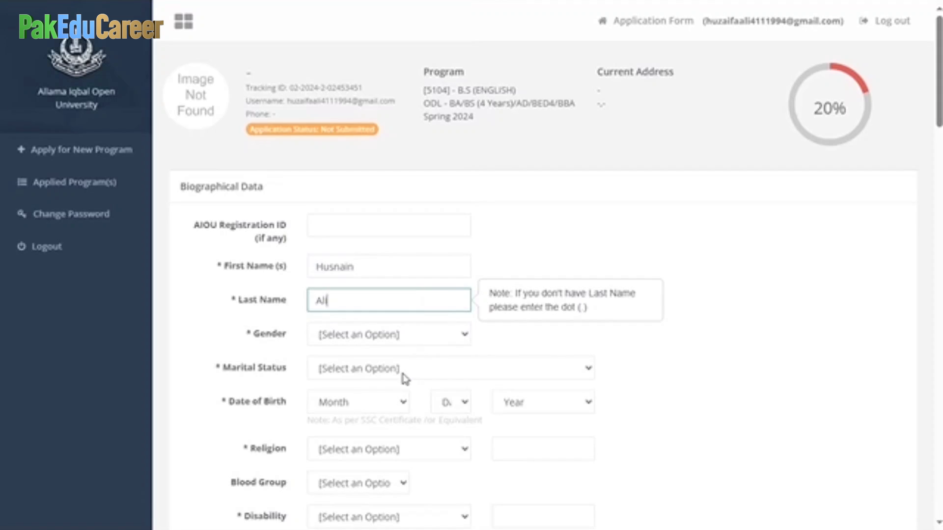
type(".")
left_click(388, 334)
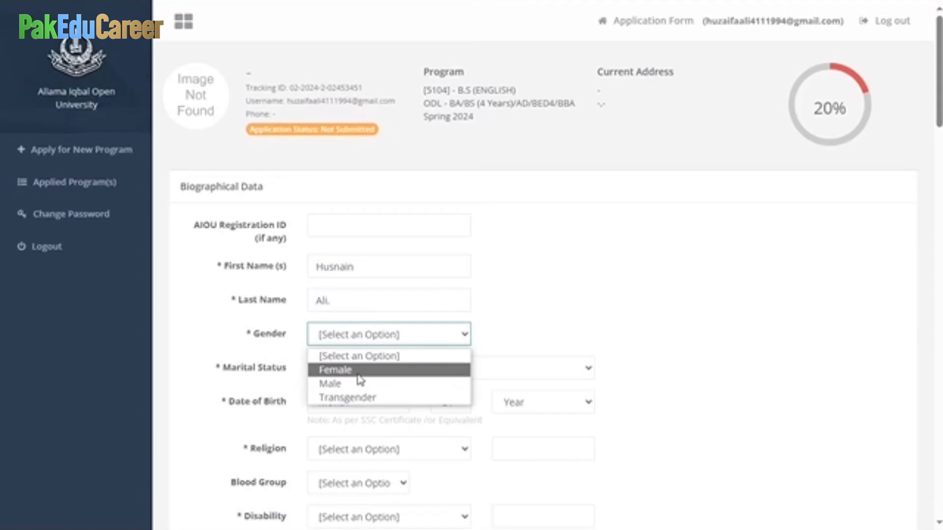
left_click(357, 385)
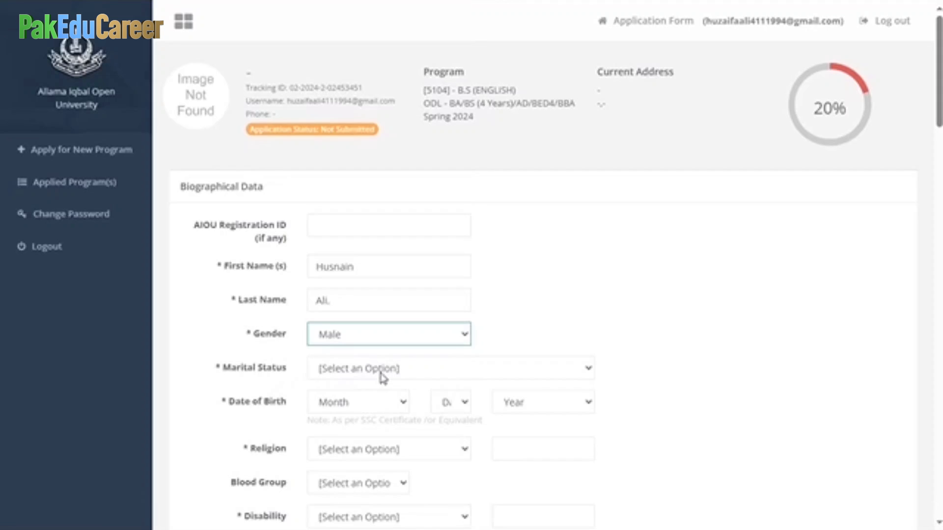
Set marital status to Single and choose the birth month, day and year.
scroll(383, 378, "down", 2)
left_click(383, 289)
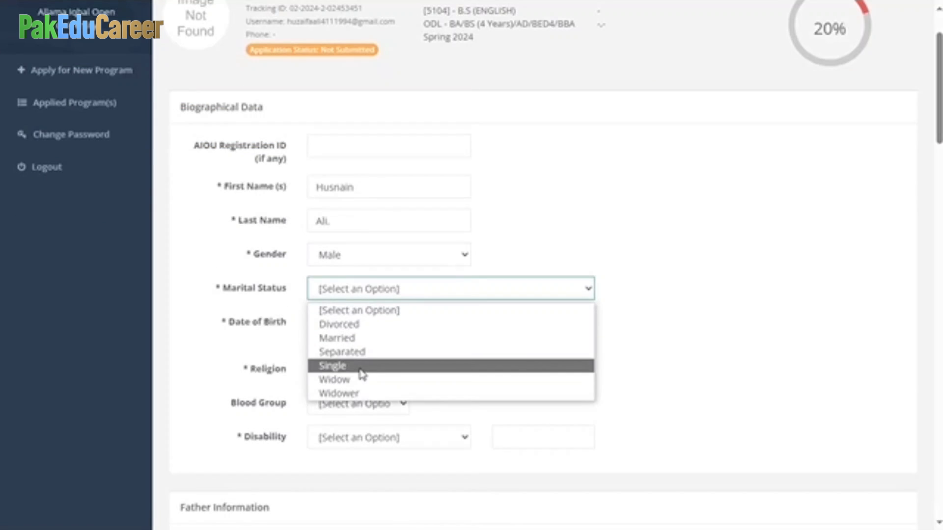
left_click(362, 366)
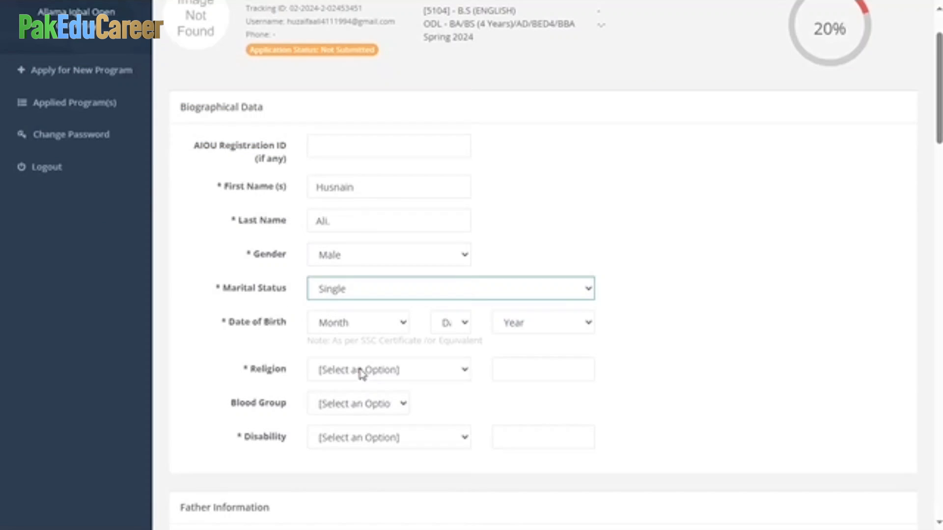
left_click(358, 324)
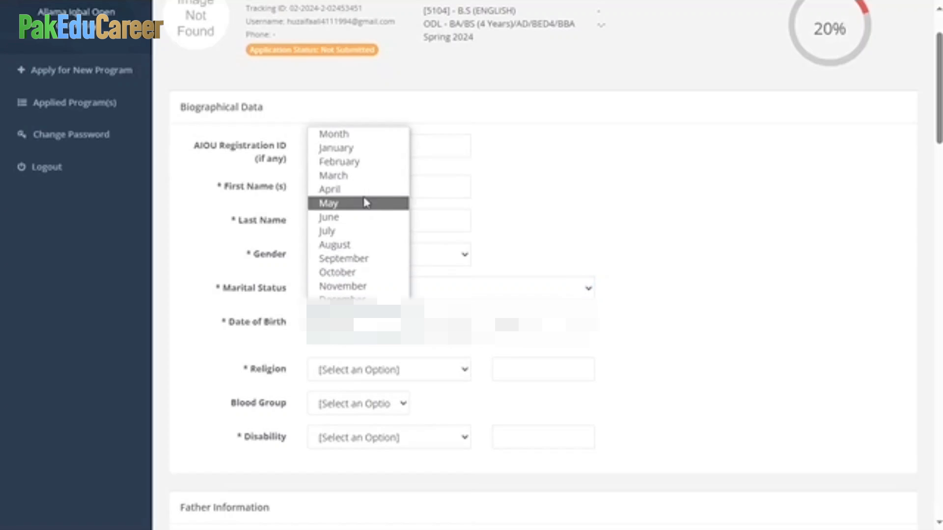
left_click(372, 166)
left_click(448, 324)
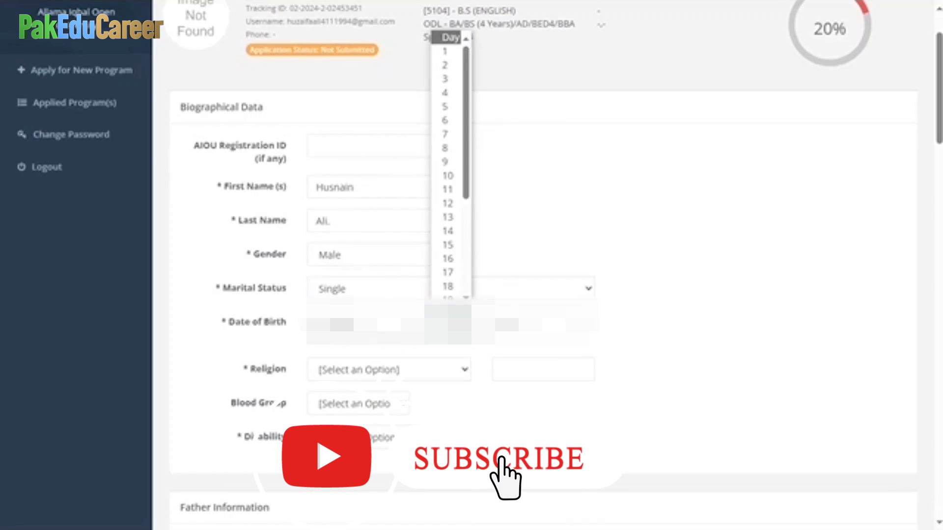
left_click(446, 77)
left_click(542, 325)
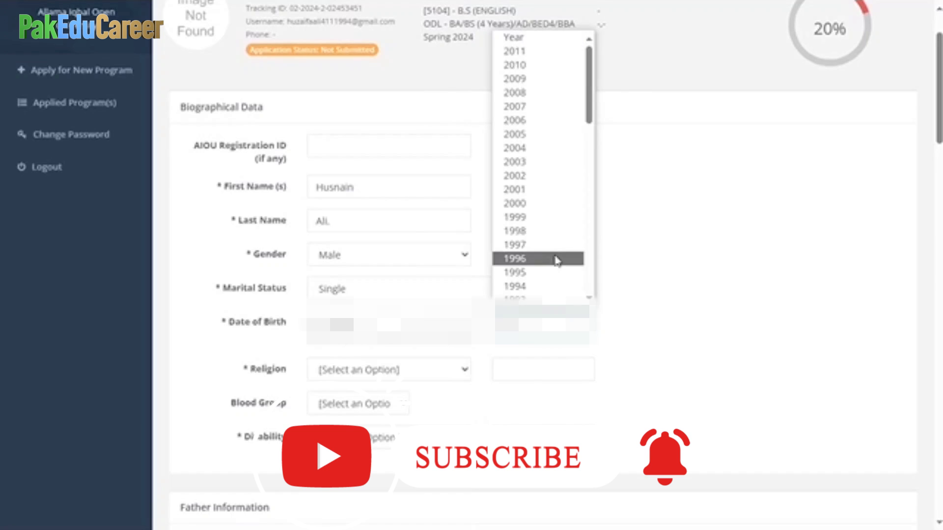
left_click(552, 273)
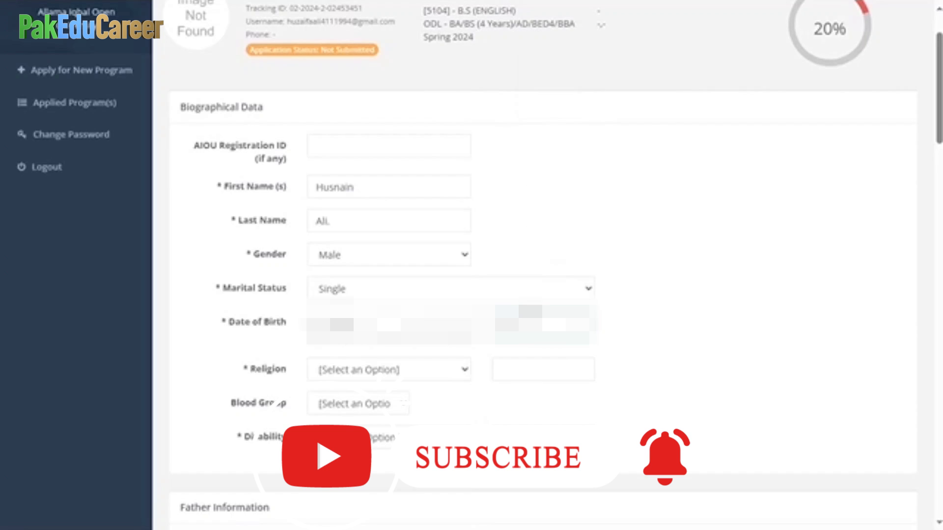
Set religion to Muslim and blood group to A+, then open the disability choices.
left_click(465, 375)
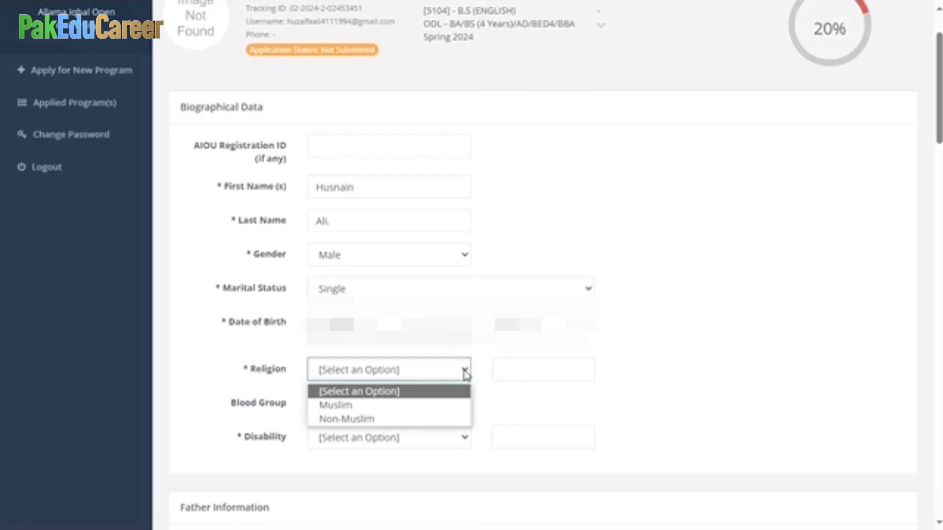
left_click(378, 406)
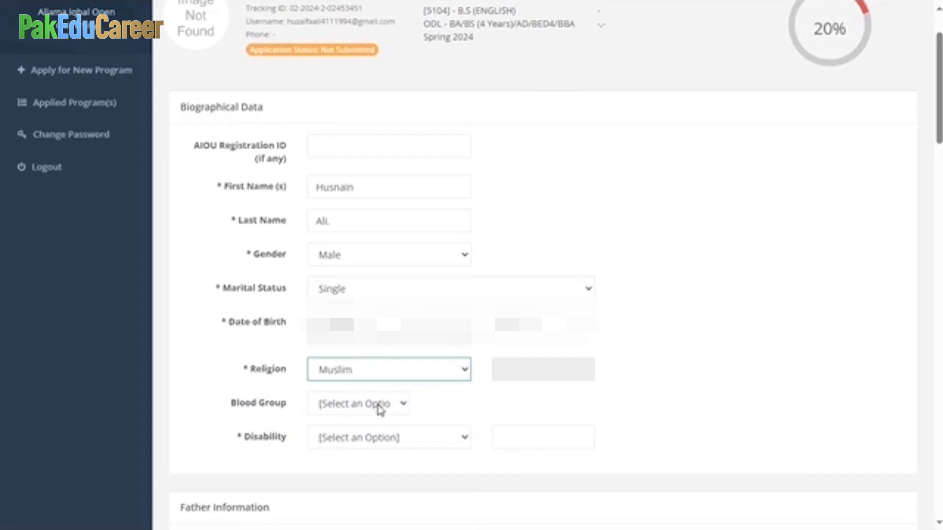
left_click(406, 408)
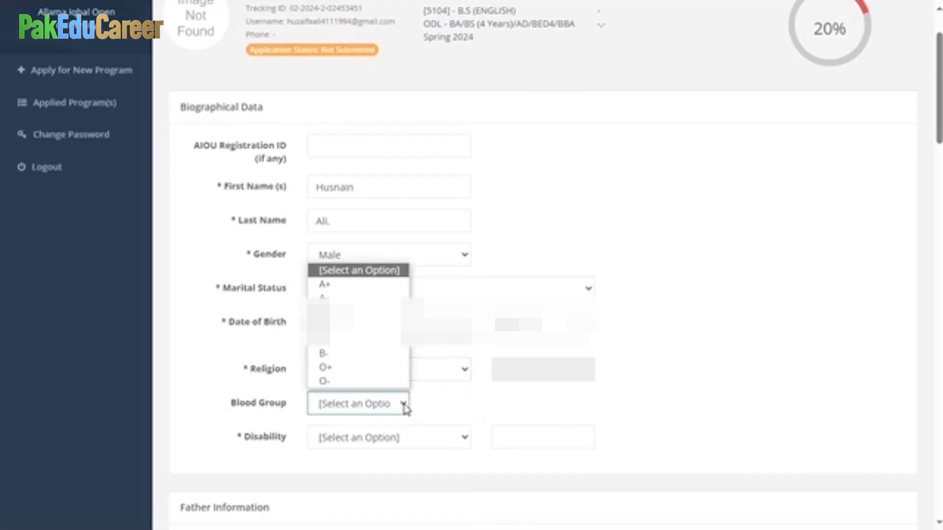
left_click(390, 291)
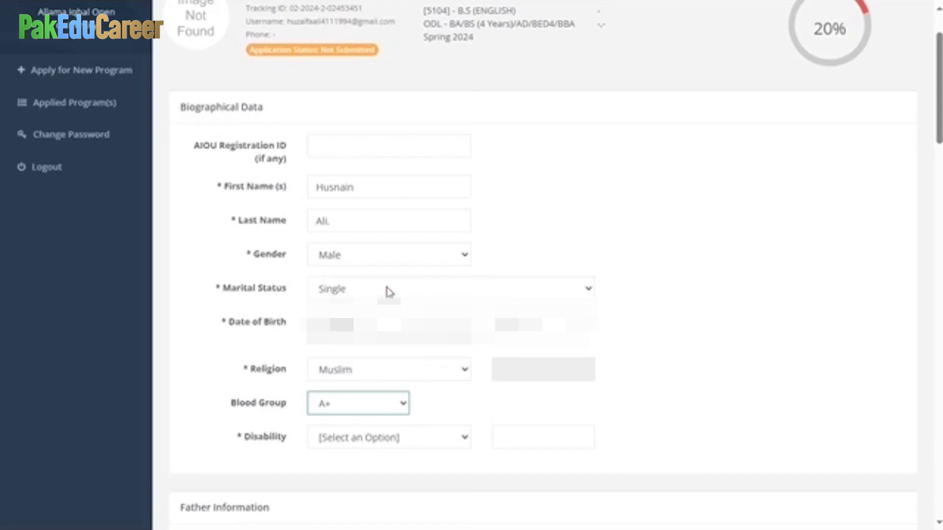
left_click(465, 440)
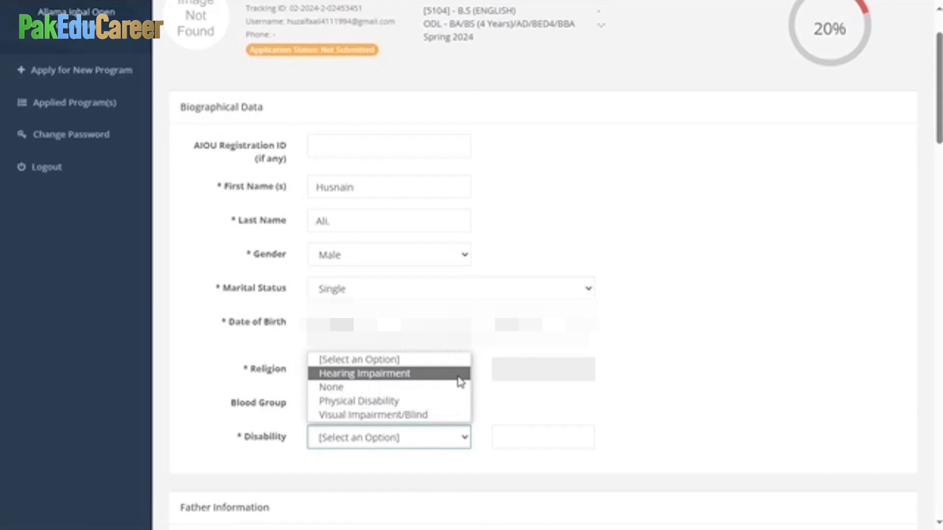
scroll(491, 412, "down", 6)
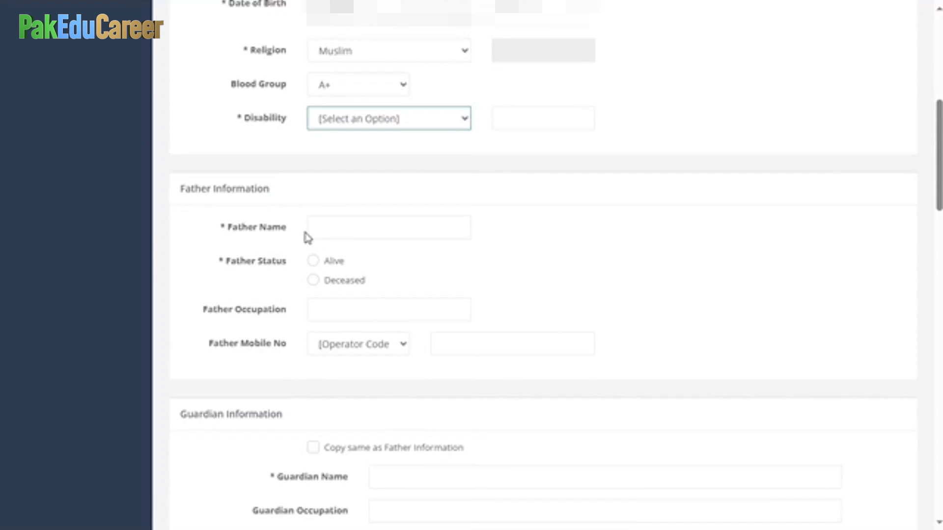
Enter the father's name, status Alive and occupation 'doctor'.
left_click(310, 228)
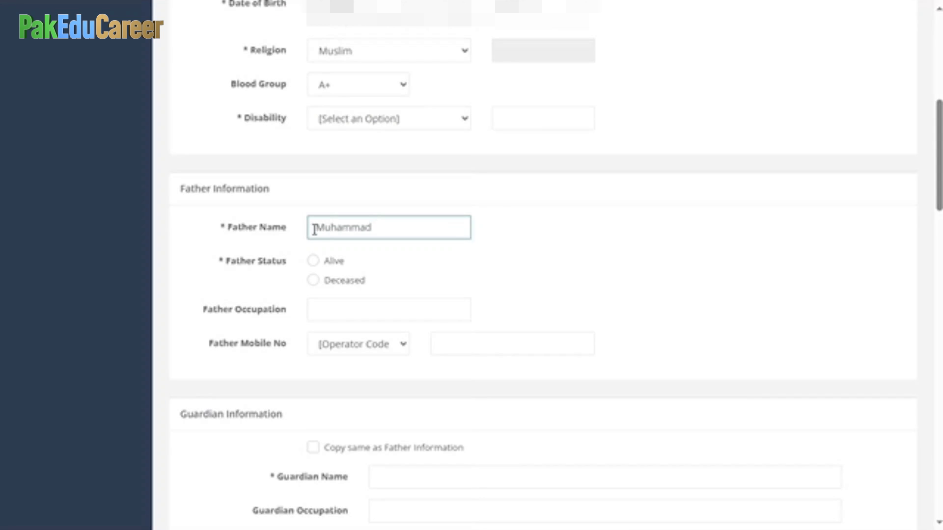
left_click(364, 265)
scroll(318, 108, "down", 3)
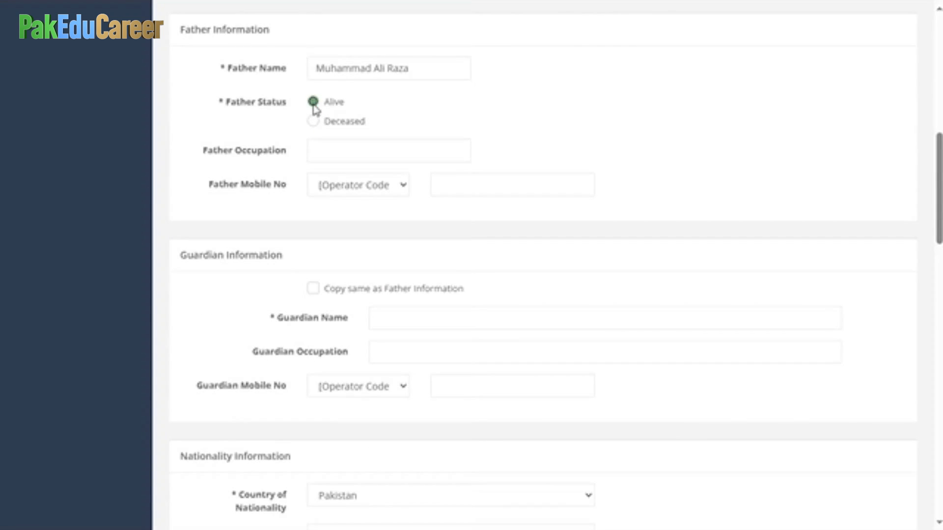
left_click(331, 154)
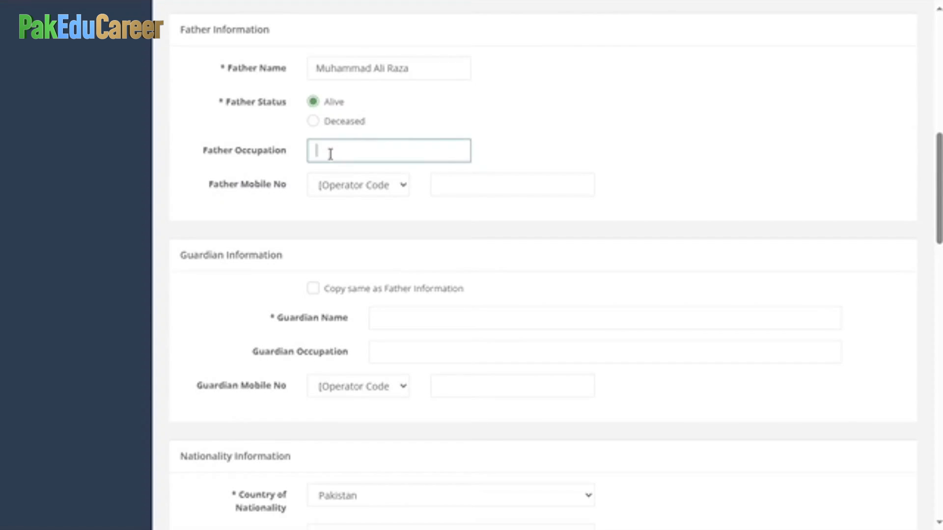
type("doctor")
Choose the father's mobile operator code and enter his mobile number.
left_click(403, 189)
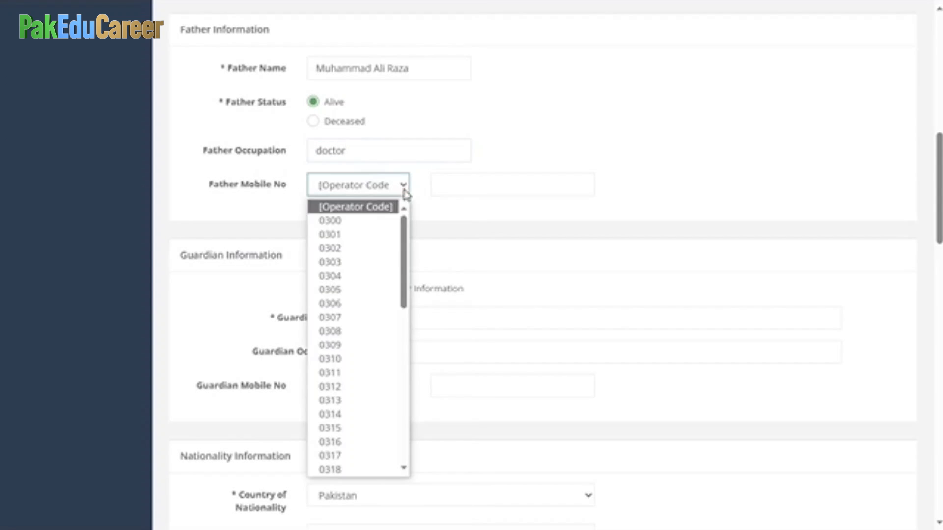
left_click(383, 261)
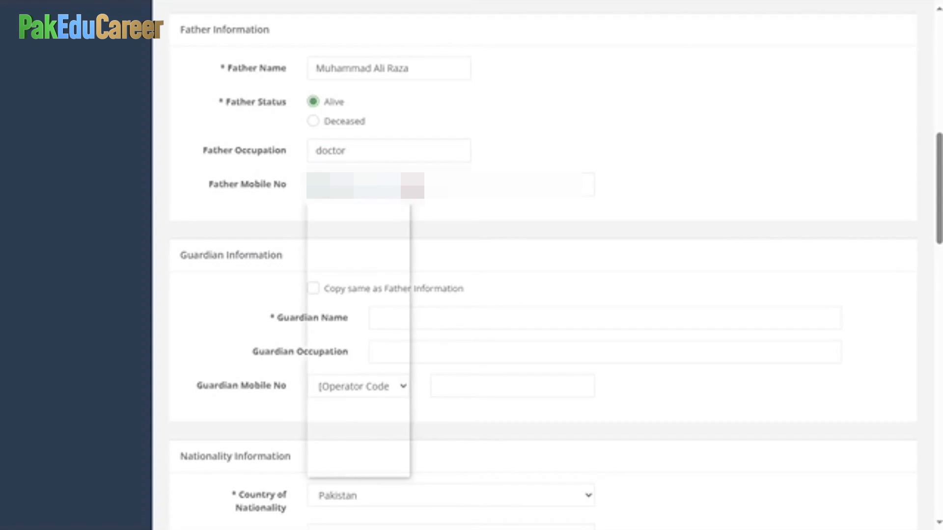
left_click(383, 222)
left_click(438, 190)
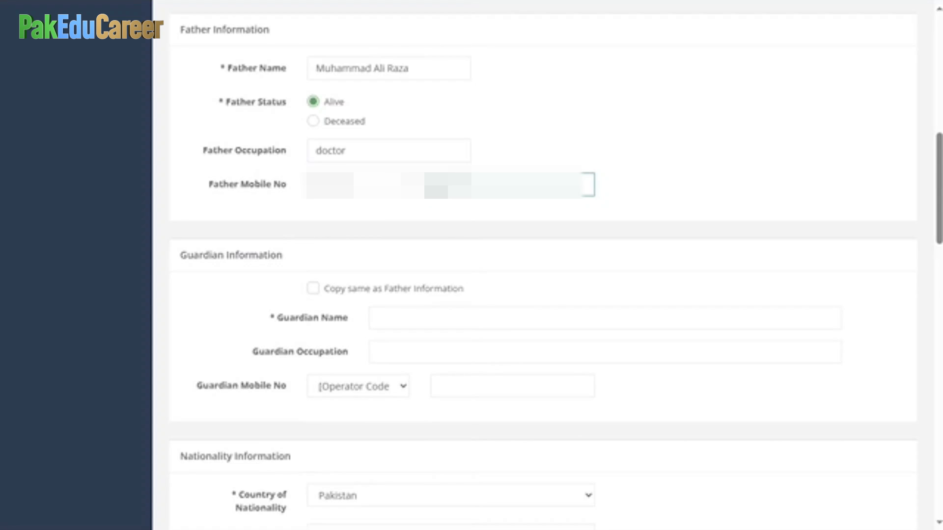
scroll(280, 278, "down", 3)
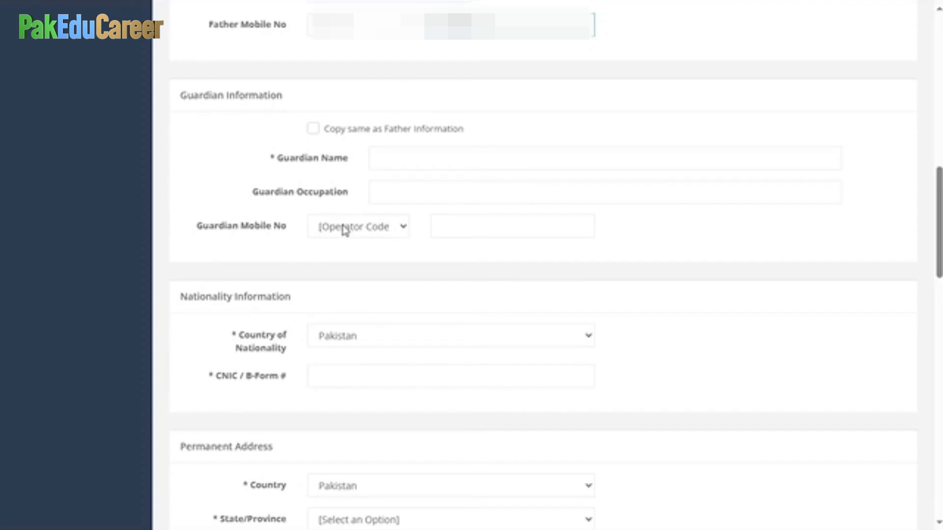
Copy the father's details into Guardian Information and keep Pakistan as nationality.
left_click(317, 131)
left_click(317, 132)
scroll(325, 218, "down", 2)
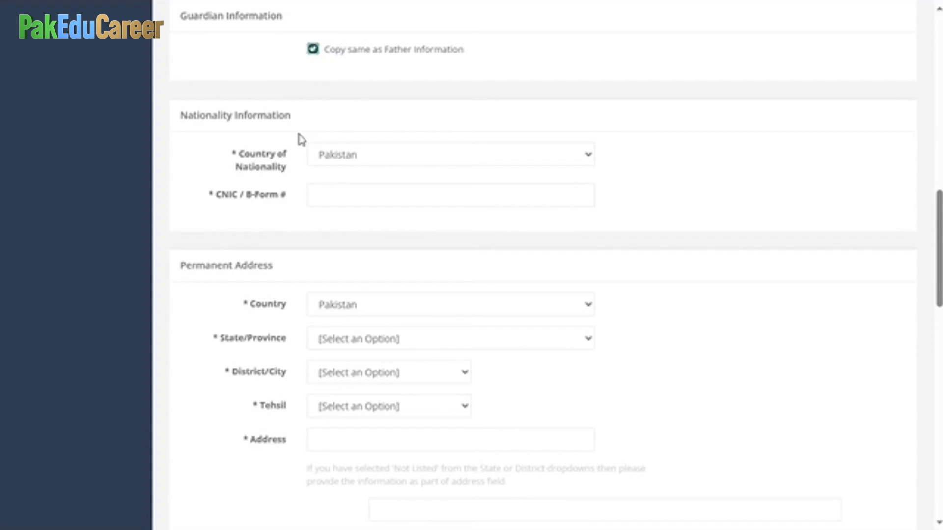
left_click(581, 157)
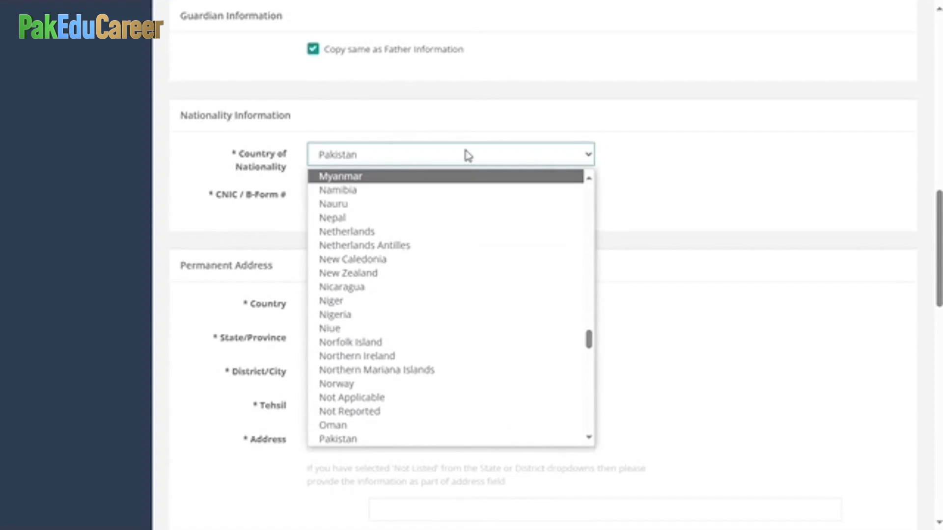
left_click(238, 199)
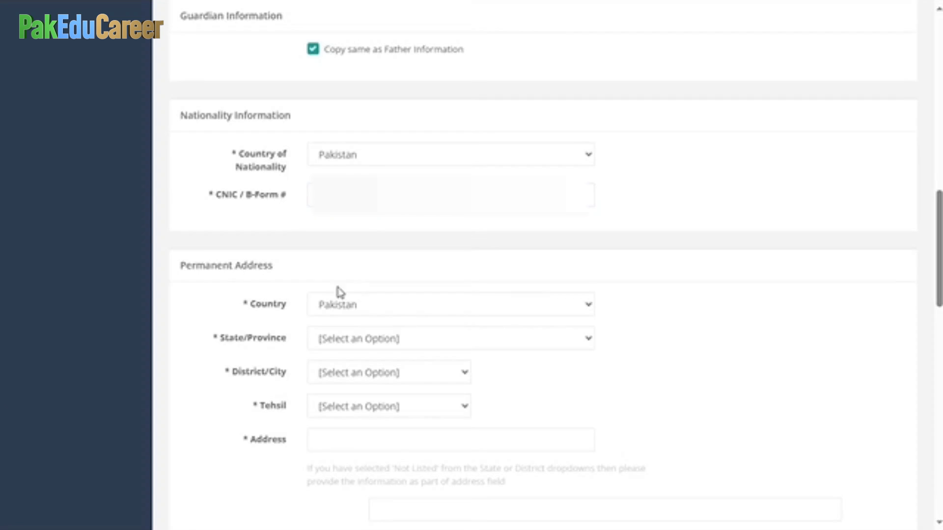
scroll(338, 292, "down", 2)
Set the permanent address to Pakistan, Punjab, district LAHORE (L033), tehsil LAHORE (CITY).
left_click(385, 232)
left_click(638, 244)
left_click(417, 262)
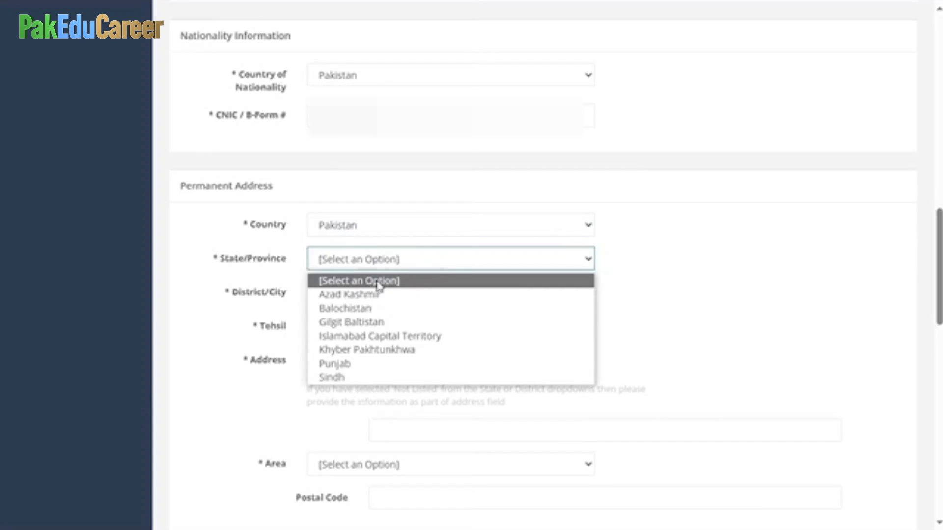
left_click(350, 369)
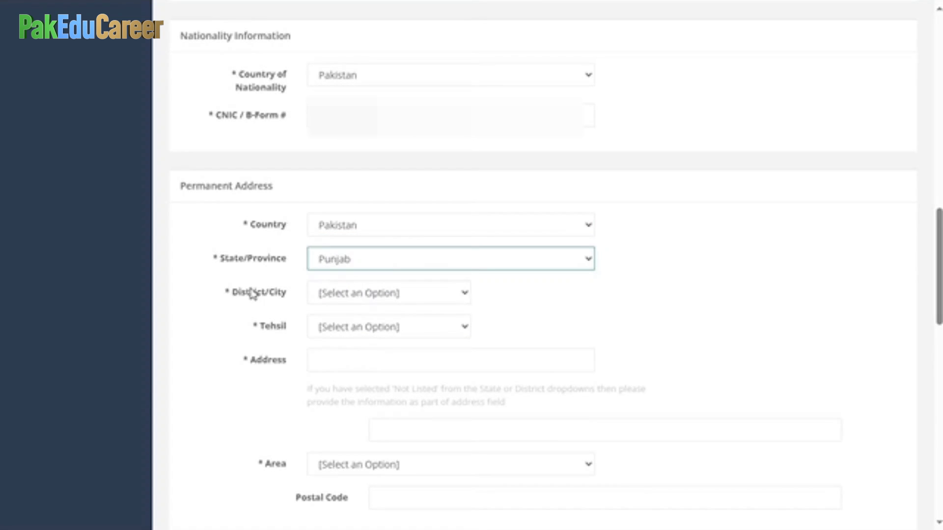
left_click(465, 296)
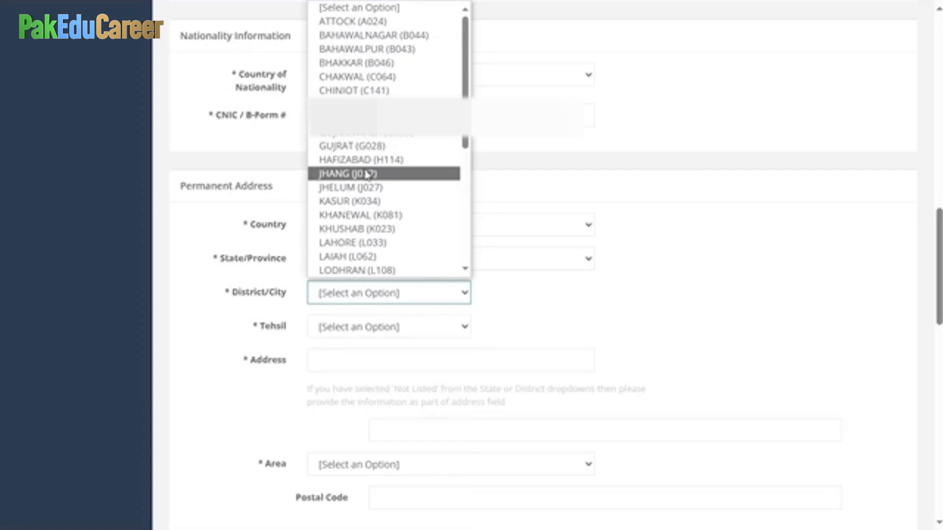
left_click(361, 244)
left_click(371, 330)
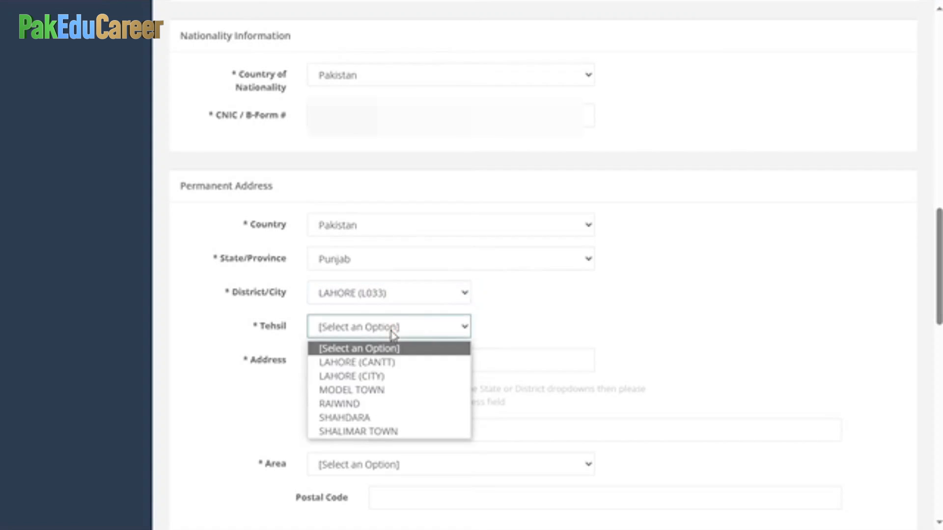
left_click(376, 380)
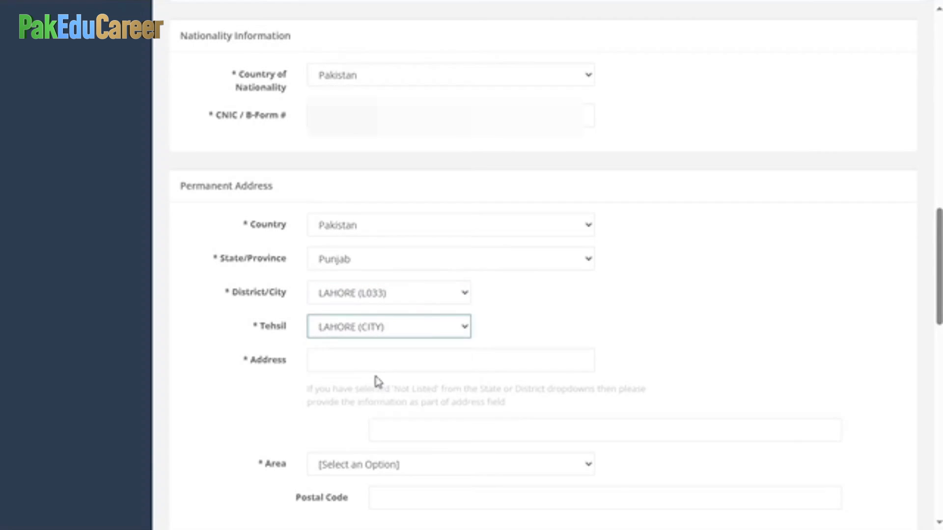
Enter the street address, set the area to Urban, and enter postal code 2442.
scroll(374, 374, "down", 3)
left_click(327, 197)
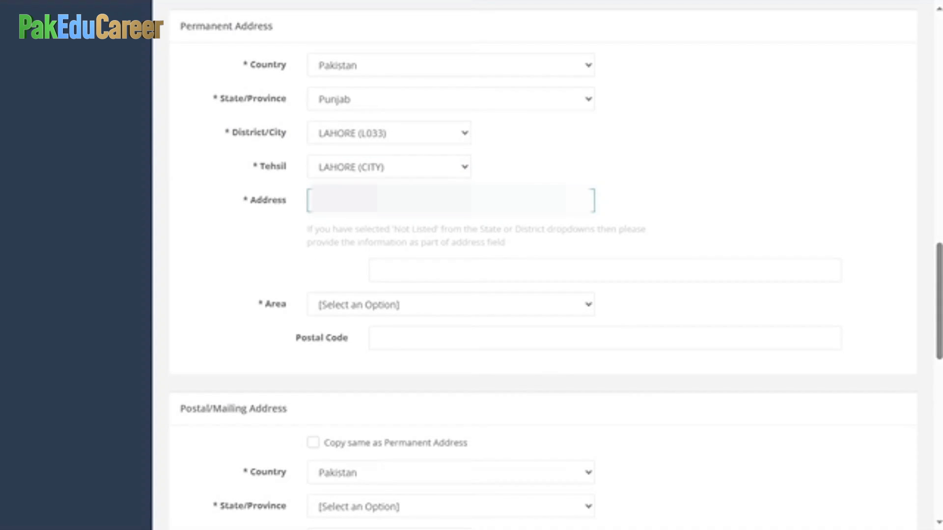
scroll(301, 179, "down", 2)
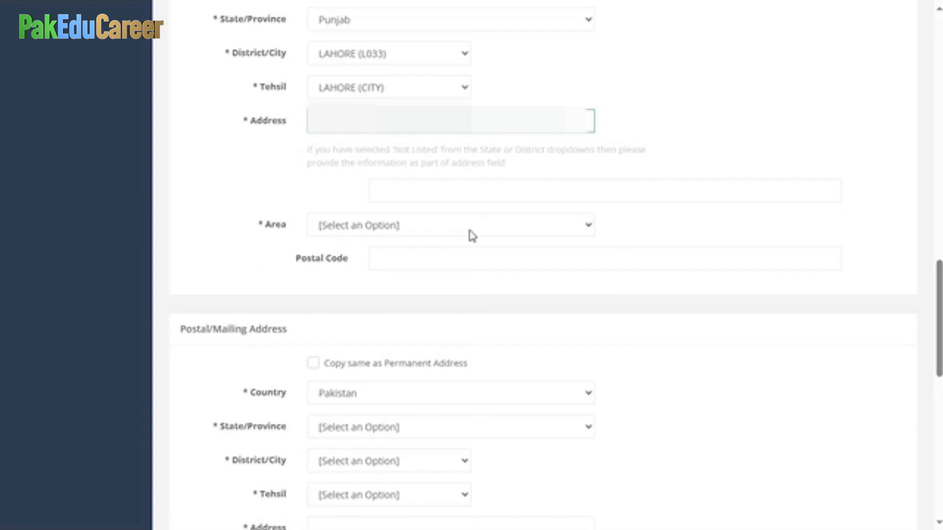
left_click(562, 229)
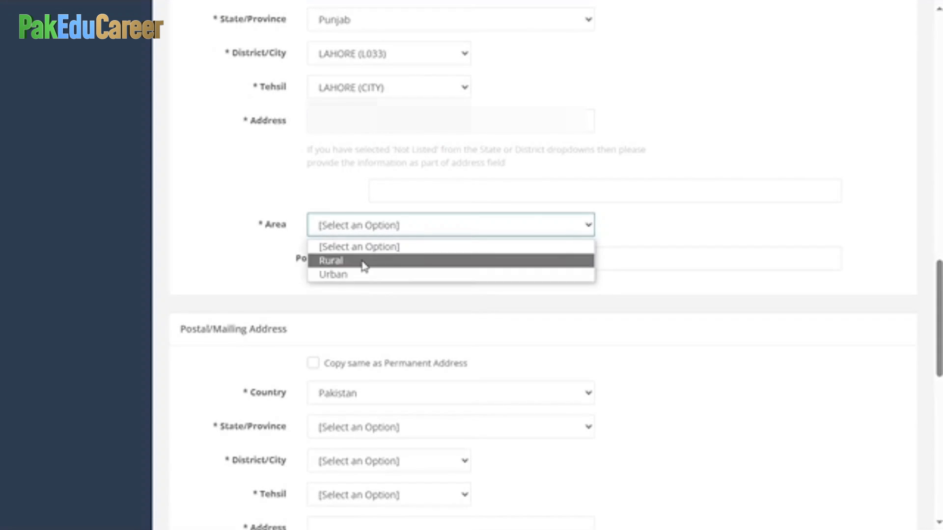
left_click(421, 276)
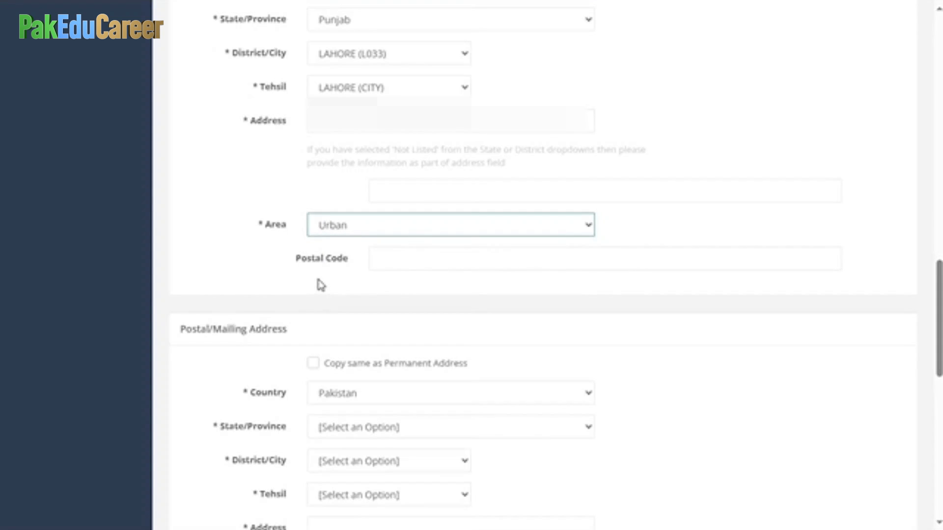
left_click(412, 257)
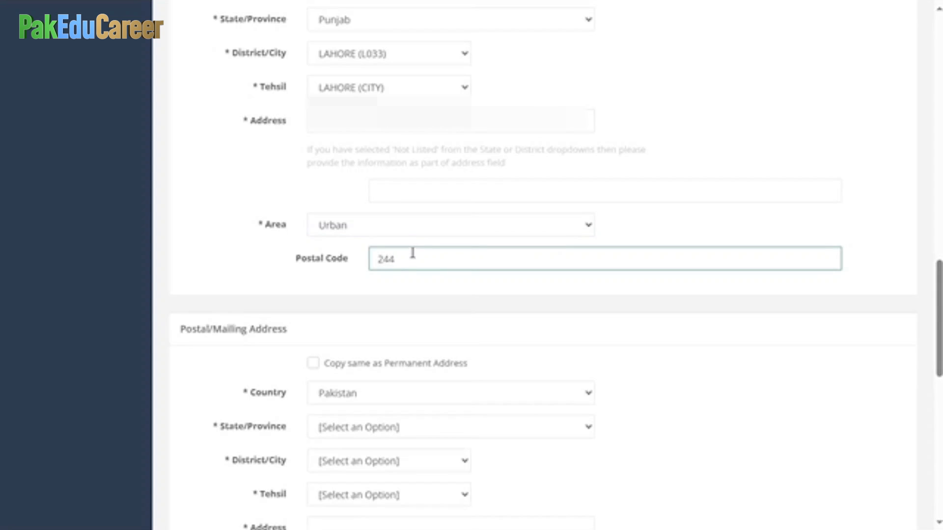
scroll(411, 268, "down", 3)
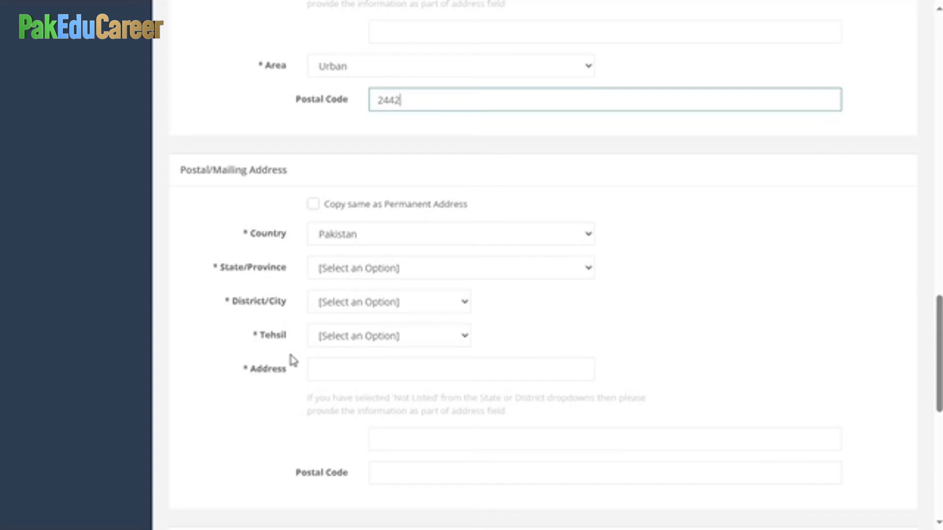
Copy the permanent address as mailing address and set domicile to Punjab, LAHORE (L033).
left_click(314, 204)
scroll(305, 216, "down", 3)
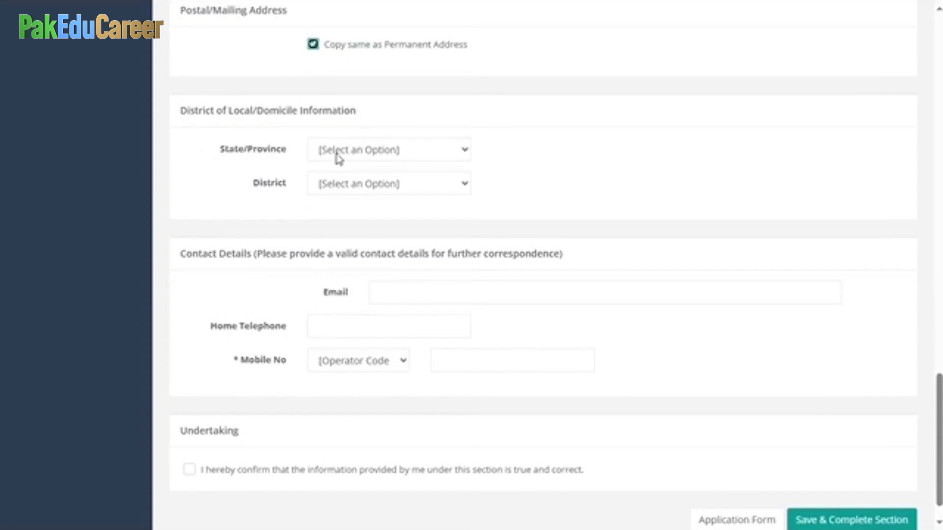
left_click(448, 152)
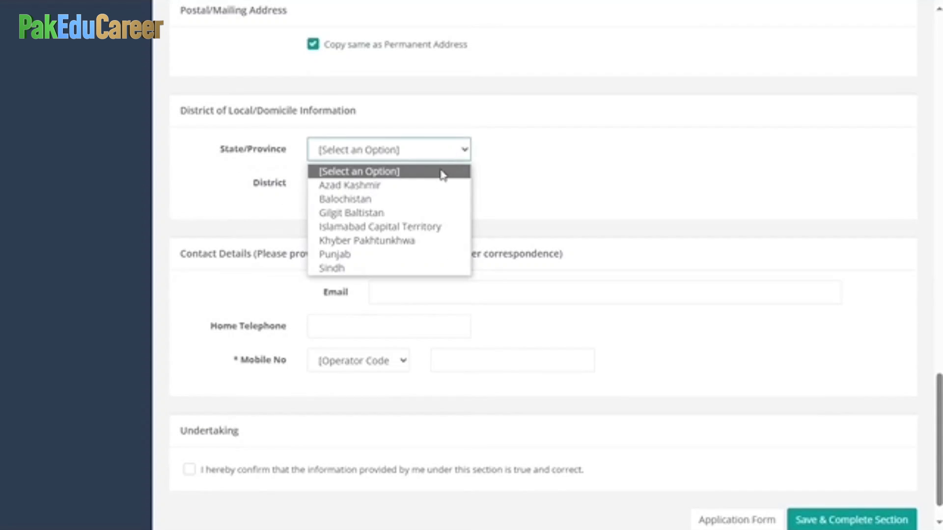
left_click(354, 254)
left_click(397, 187)
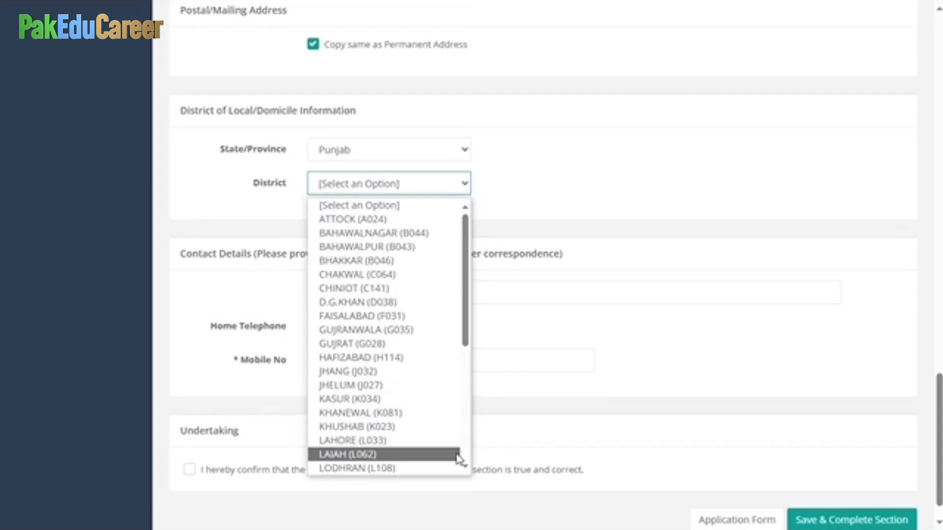
left_click(352, 441)
scroll(402, 257, "down", 1)
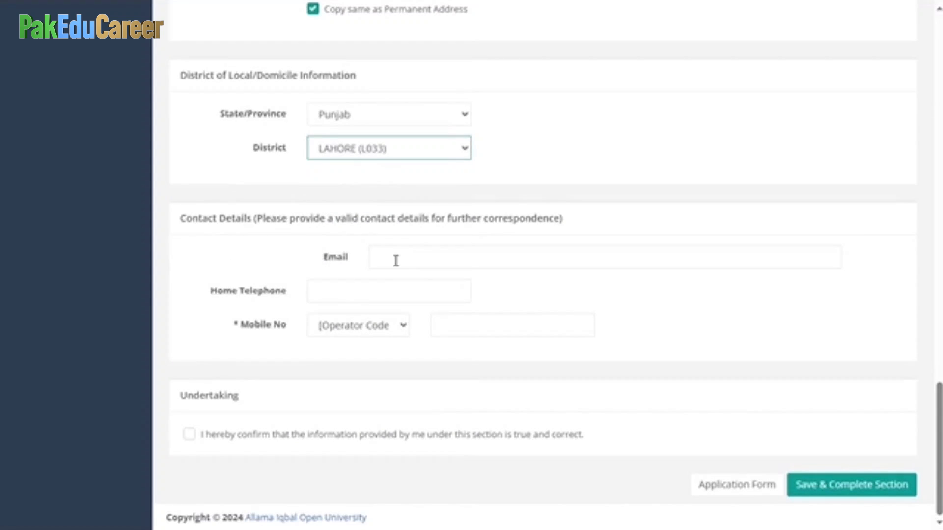
Enter the contact e-mail, home telephone and mobile number, then tick the undertaking.
left_click(396, 261)
type("...")
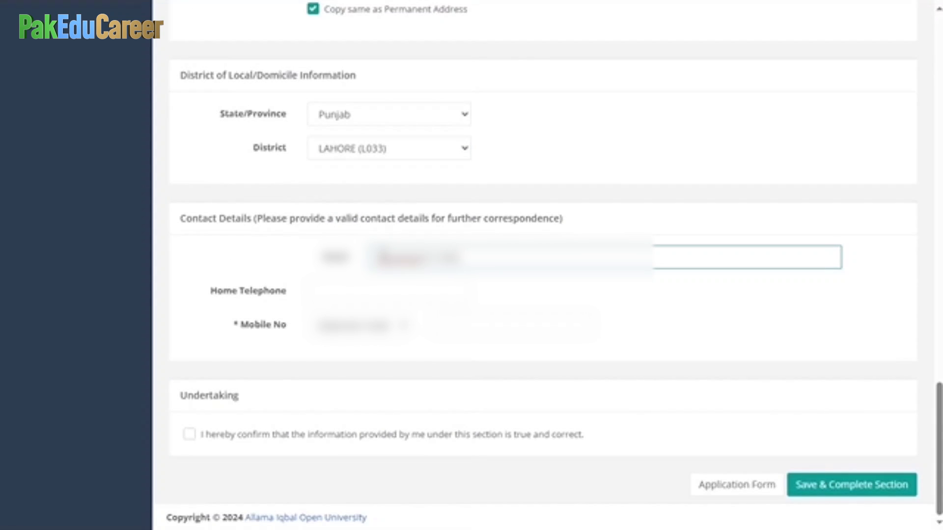
type("....com")
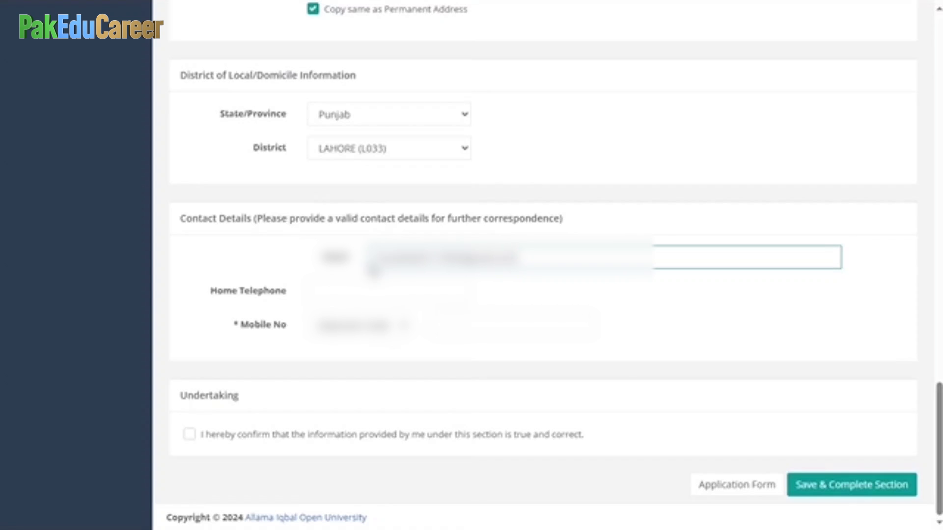
left_click(343, 293)
type("...")
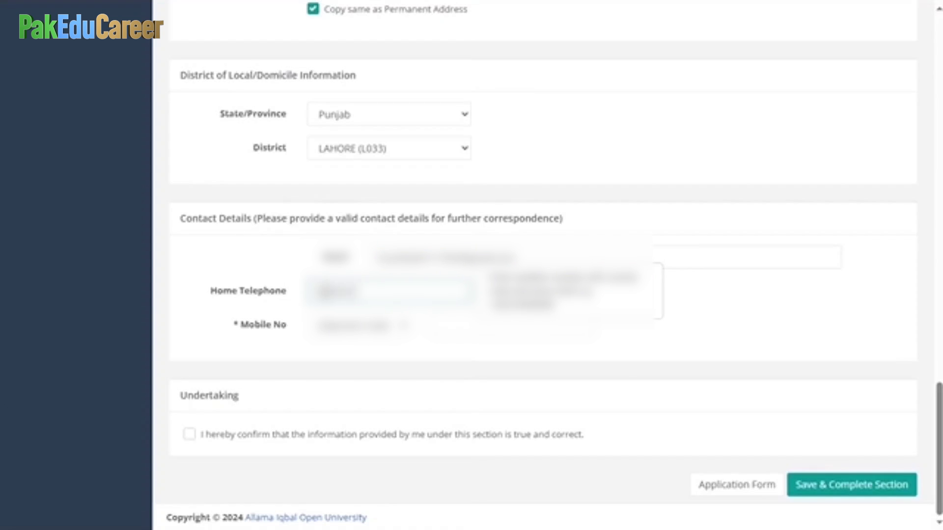
key("Tab")
type("0309")
left_click(412, 327)
left_click(364, 55)
left_click(467, 323)
type("...")
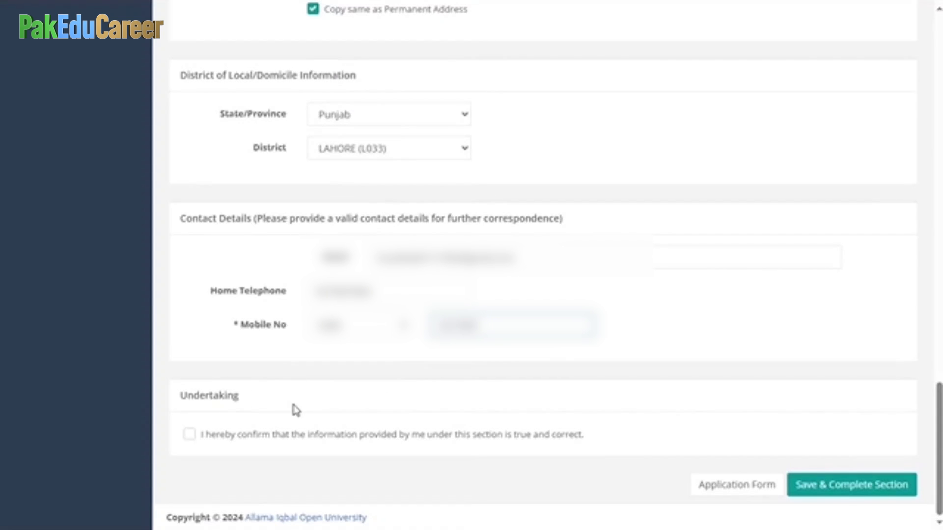
left_click(189, 435)
Save Personal Information as completed and open Academic Record, showing the F.Sc. Pre-Medical entry.
left_click(895, 491)
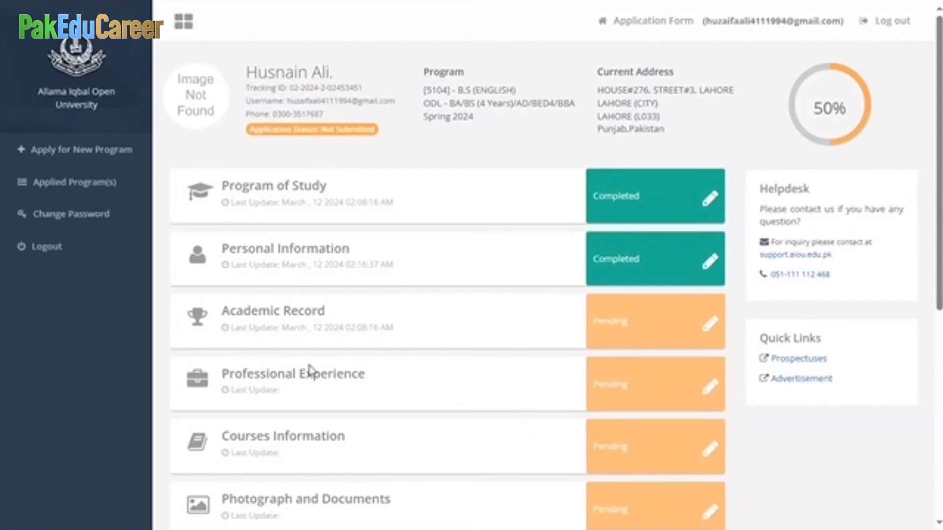
scroll(315, 243, "down", 2)
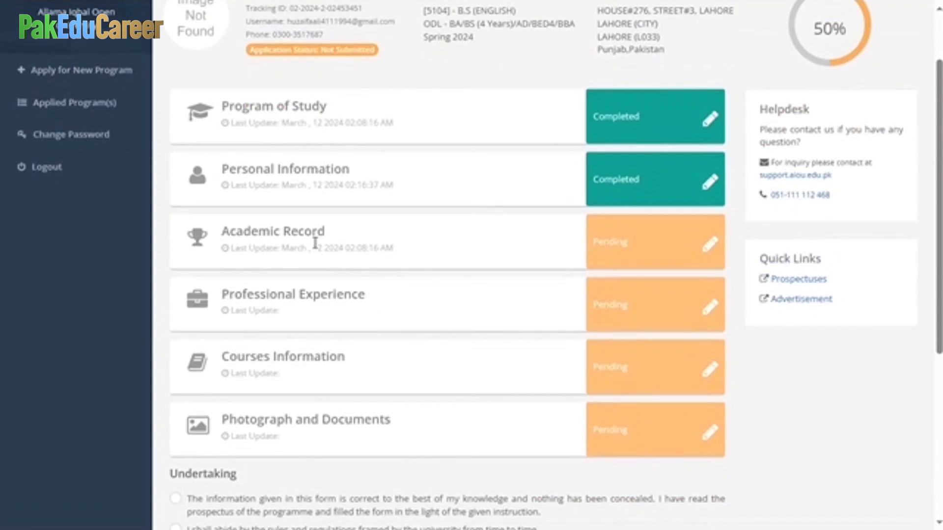
left_click(649, 259)
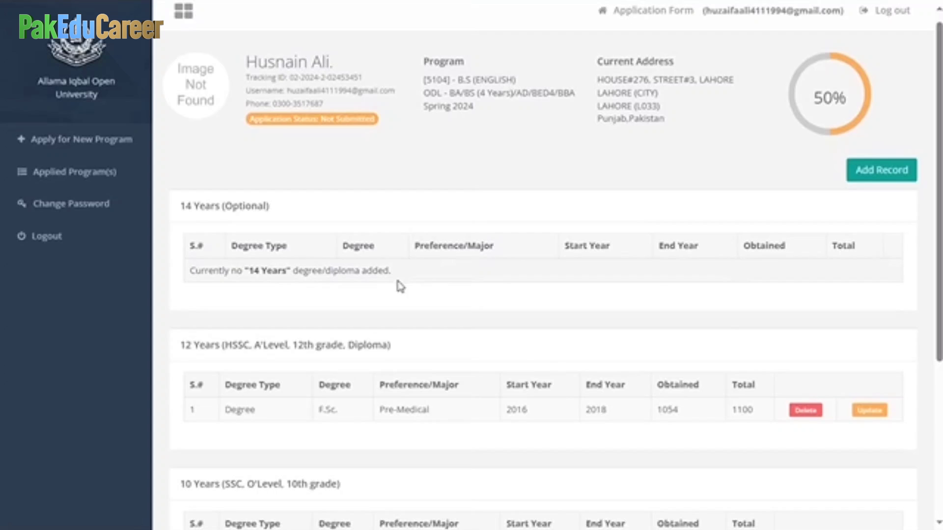
scroll(374, 275, "up", 1)
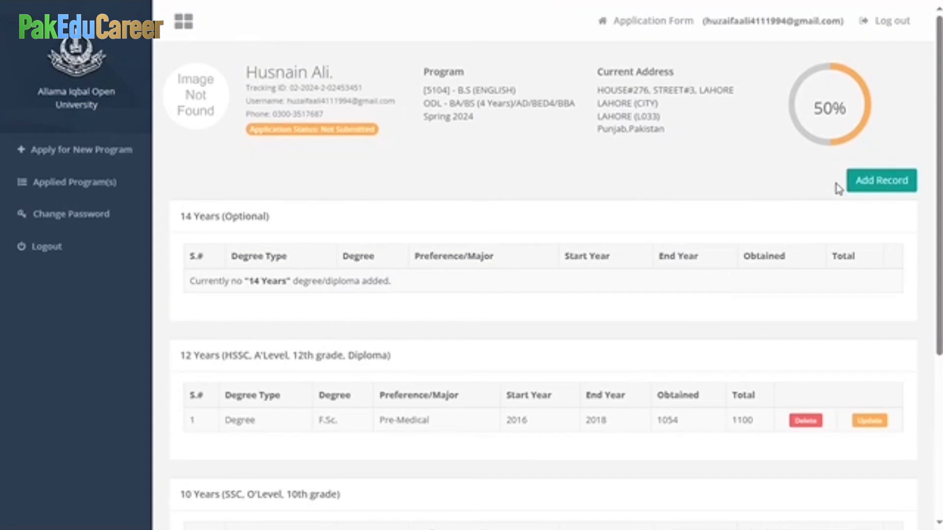
Start a new record: Degree, 10 Years, Matric, Science major, board BISE Lahore.
left_click(873, 186)
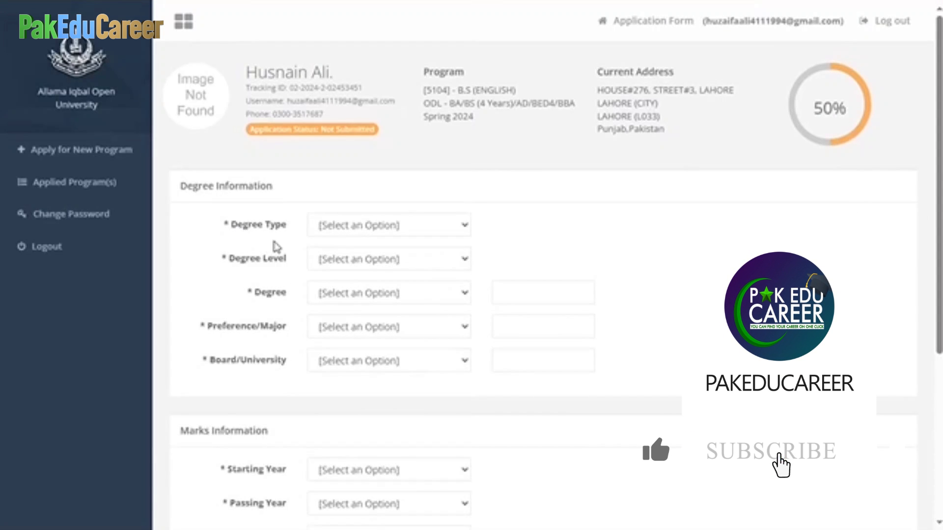
left_click(465, 227)
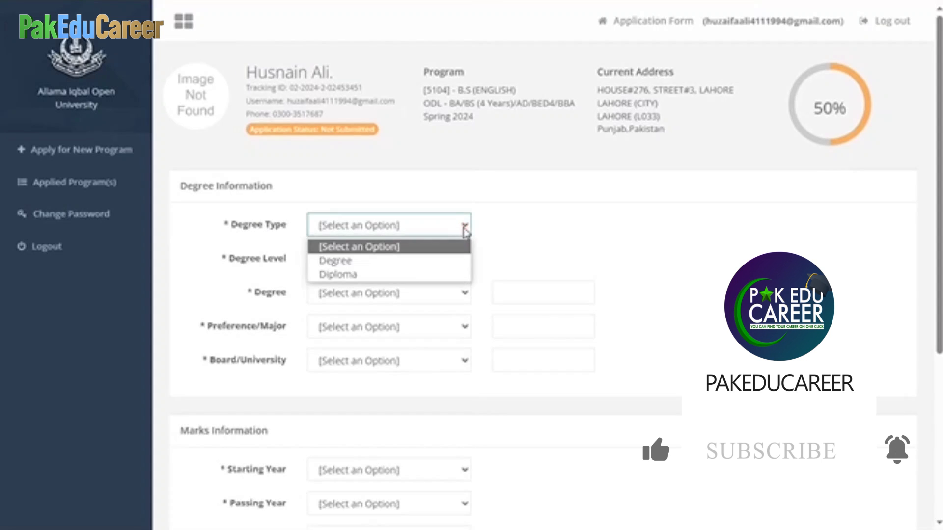
left_click(403, 261)
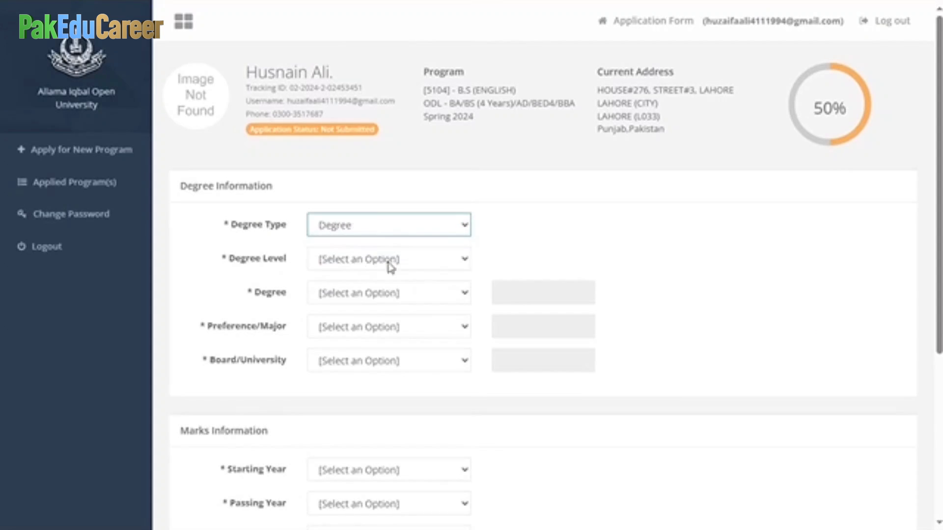
left_click(393, 260)
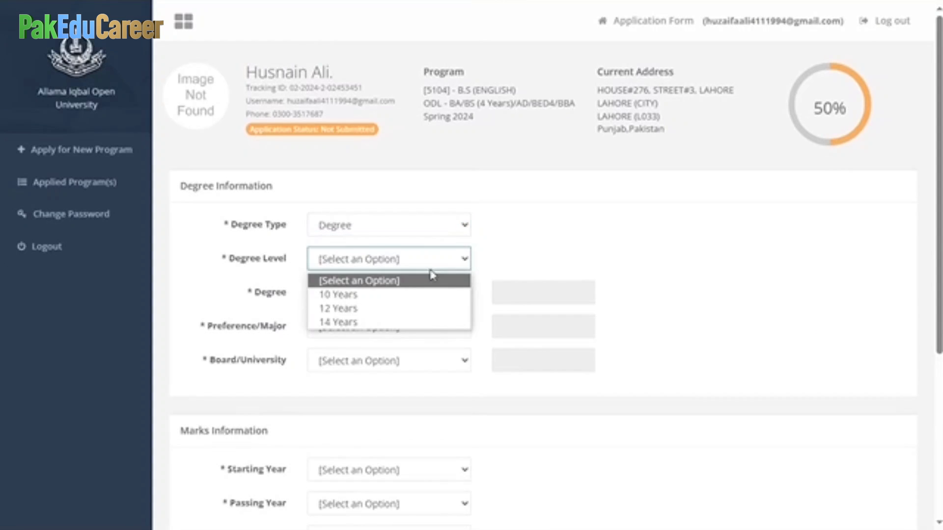
left_click(402, 296)
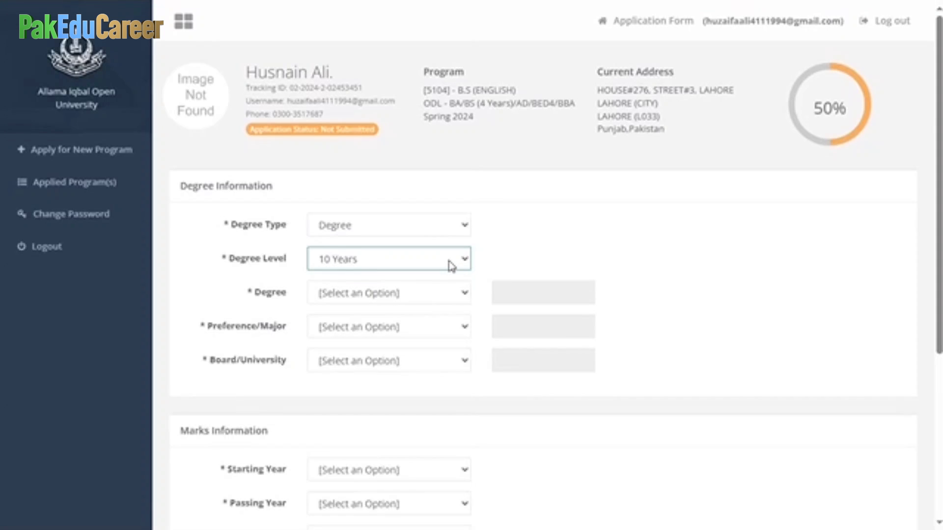
left_click(459, 297)
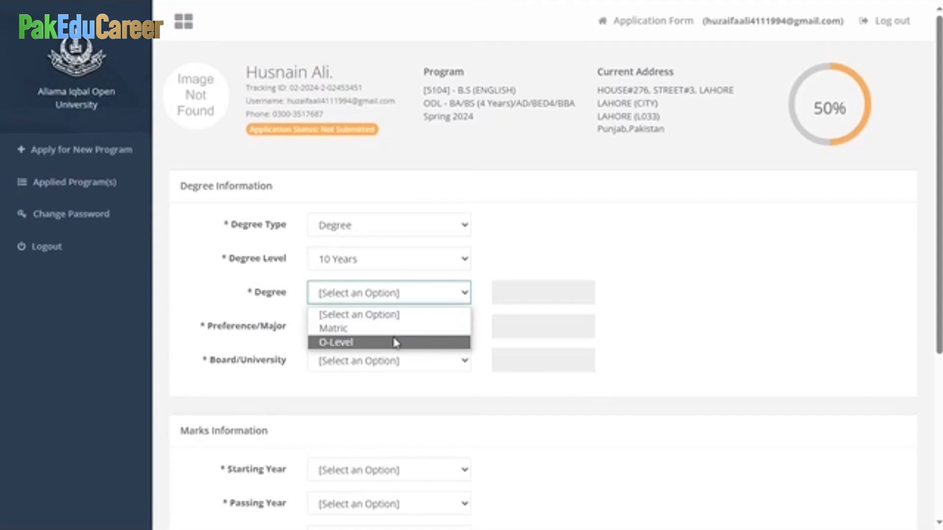
left_click(399, 329)
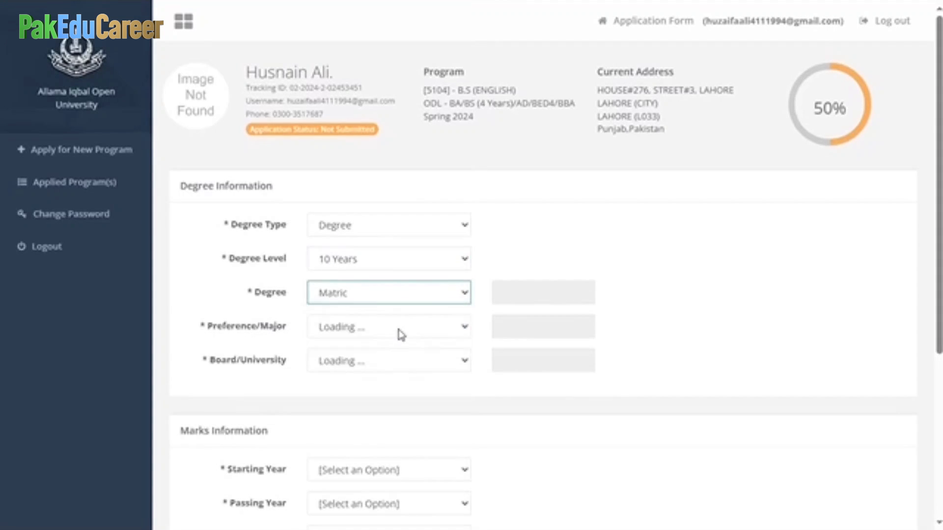
left_click(464, 332)
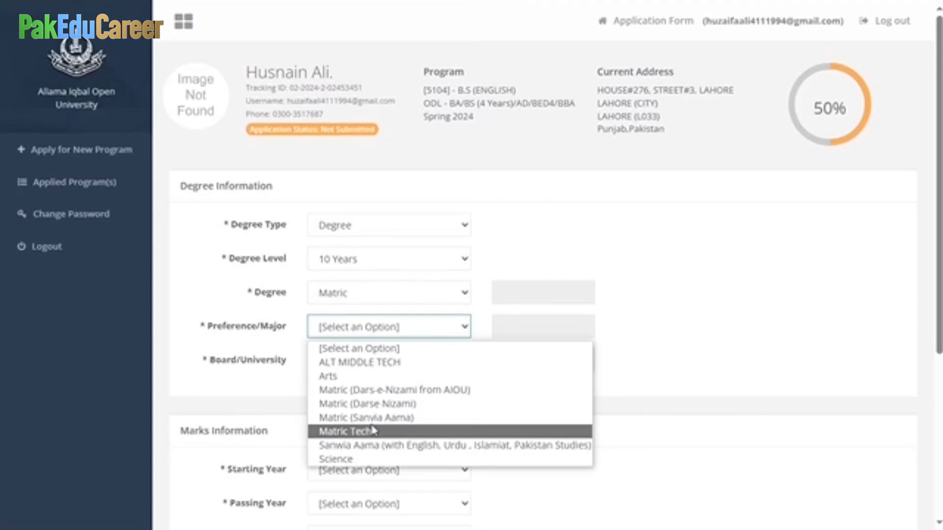
left_click(371, 460)
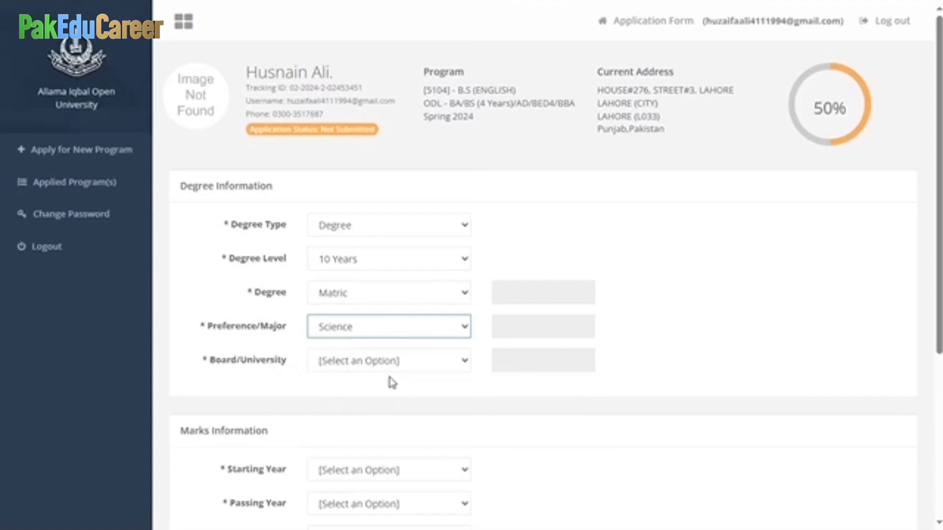
left_click(463, 366)
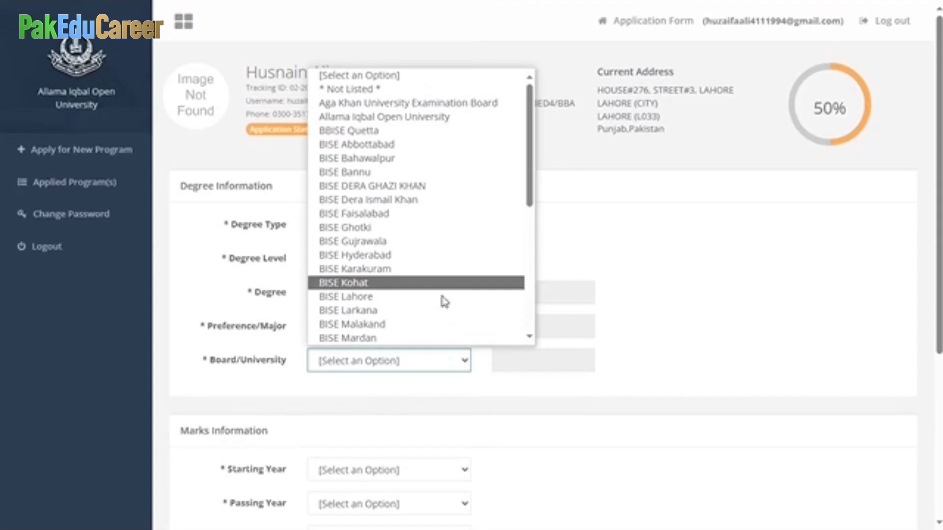
left_click(423, 298)
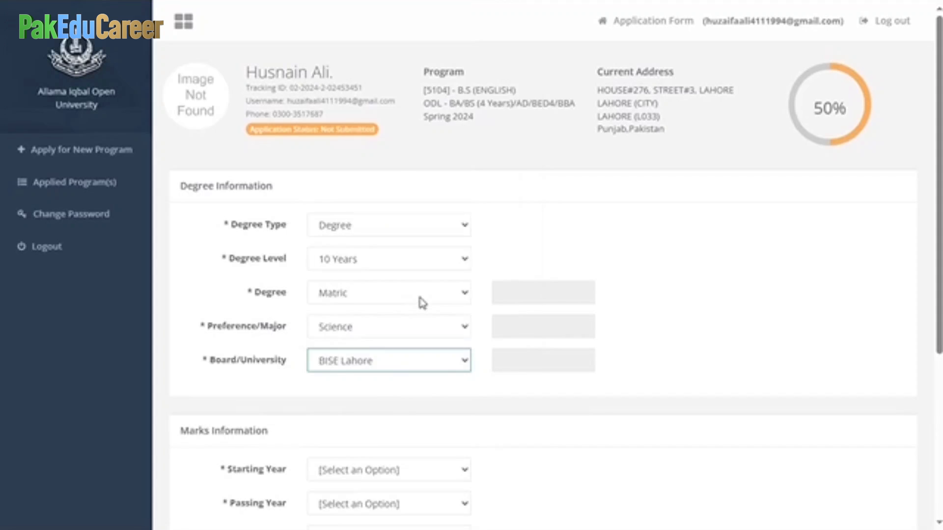
Set start year 2014, passing year 2016, and enter the exam roll number.
scroll(420, 295, "down", 3)
scroll(423, 303, "down", 2)
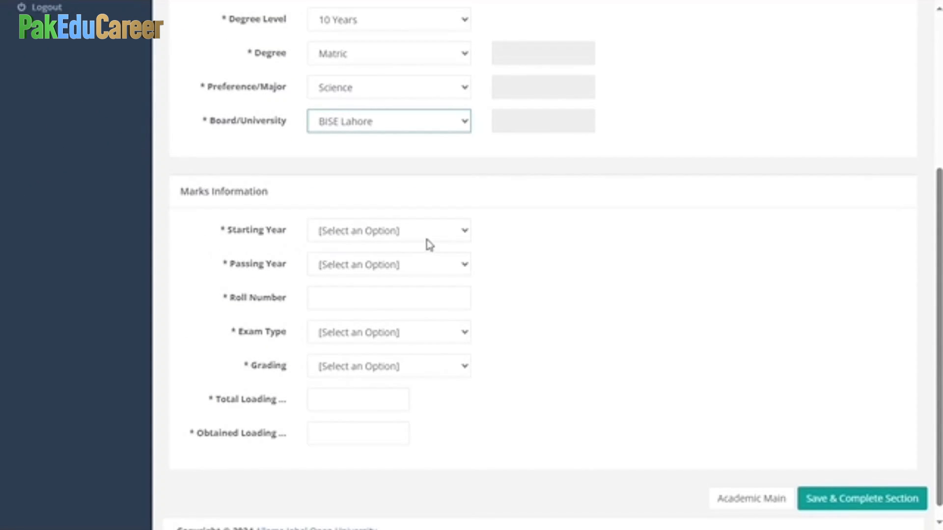
left_click(447, 233)
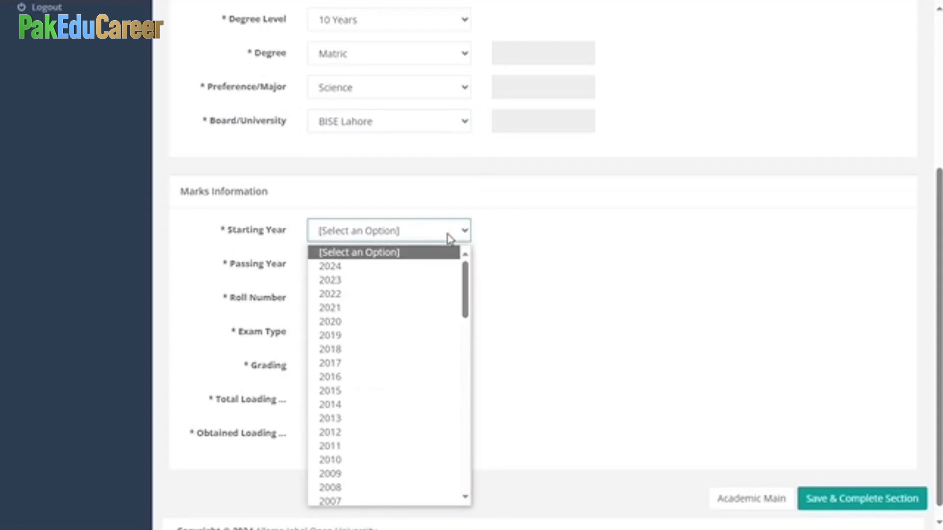
left_click(409, 404)
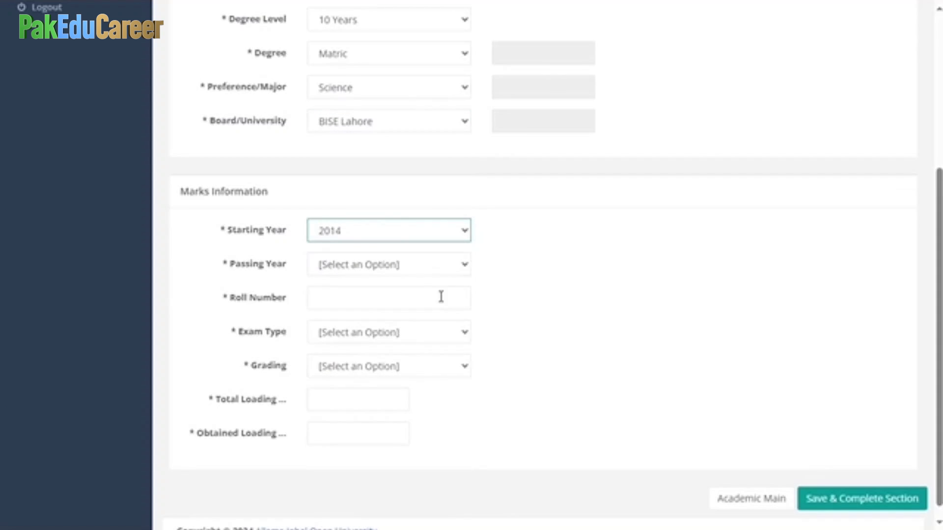
left_click(465, 267)
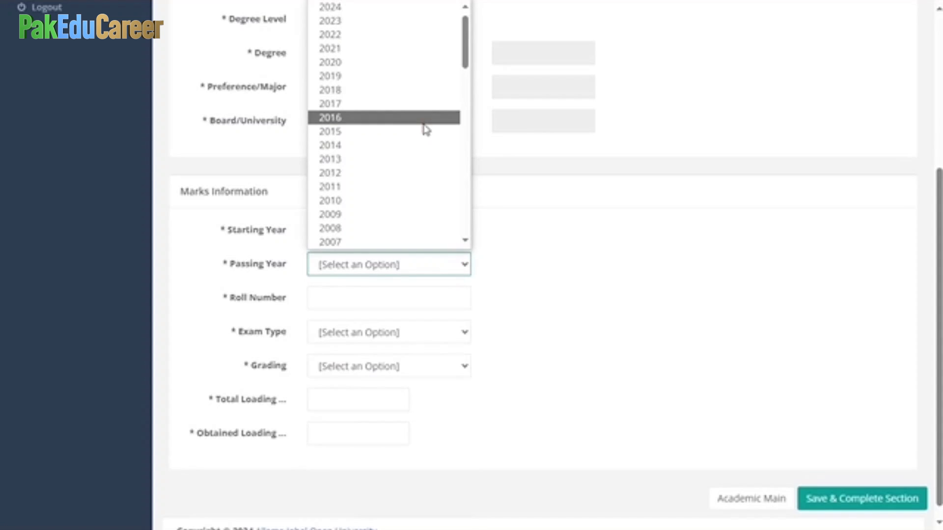
left_click(423, 119)
left_click(318, 300)
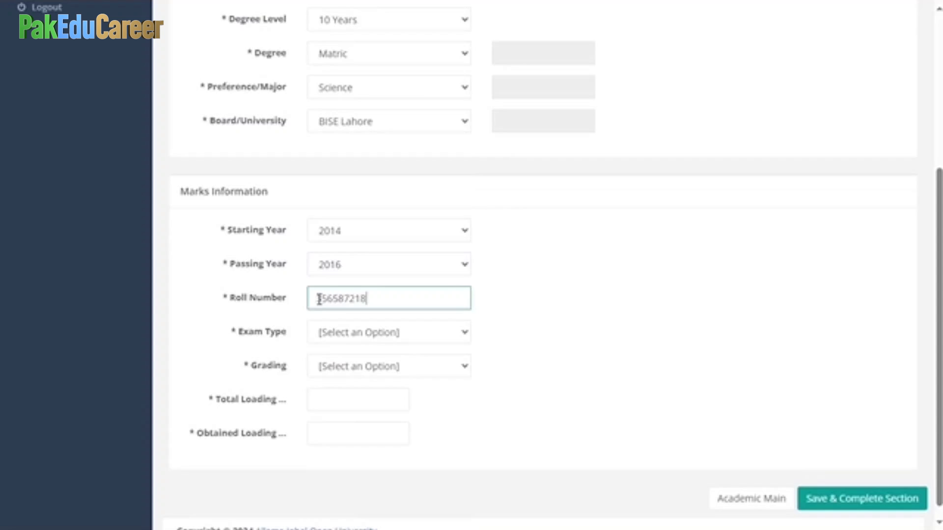
Choose Annual exam, Marks grading, 1100 total and 1089 obtained, giving FIRST division.
left_click(466, 339)
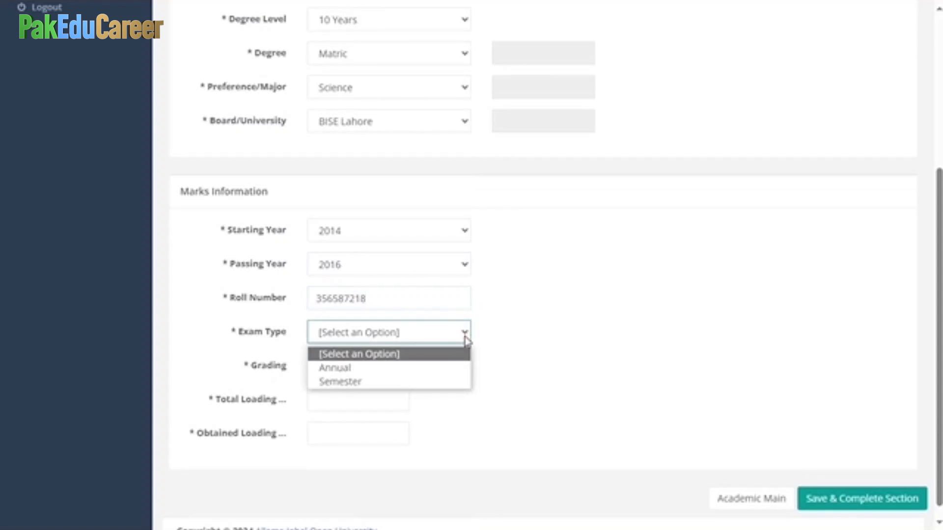
left_click(407, 373)
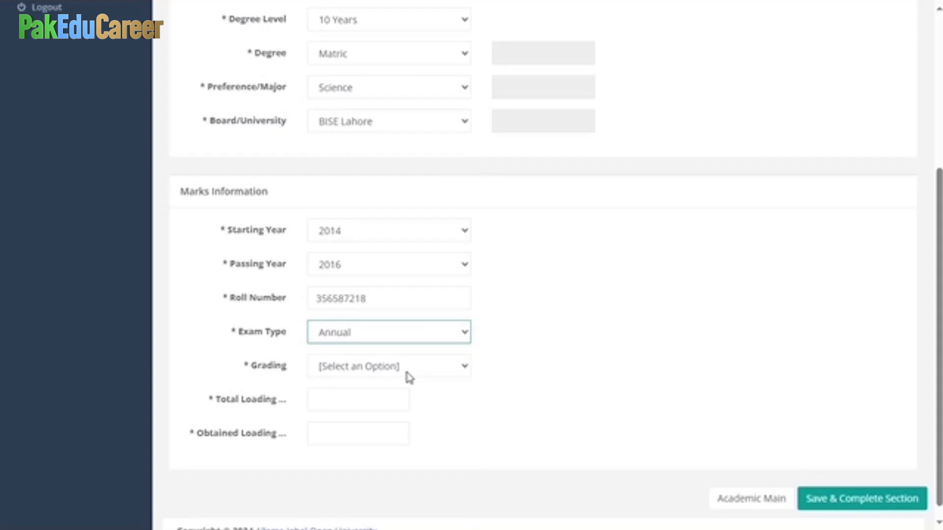
left_click(437, 366)
left_click(384, 404)
left_click(334, 409)
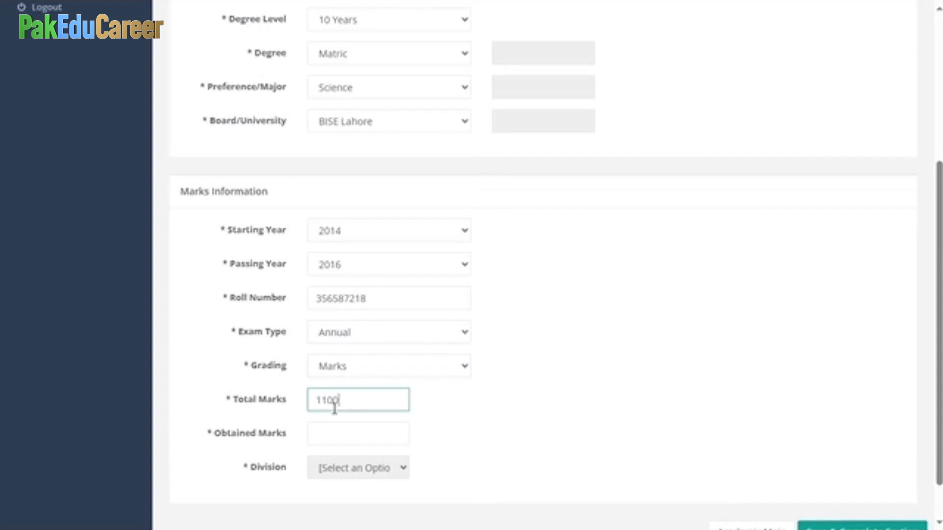
left_click(365, 433)
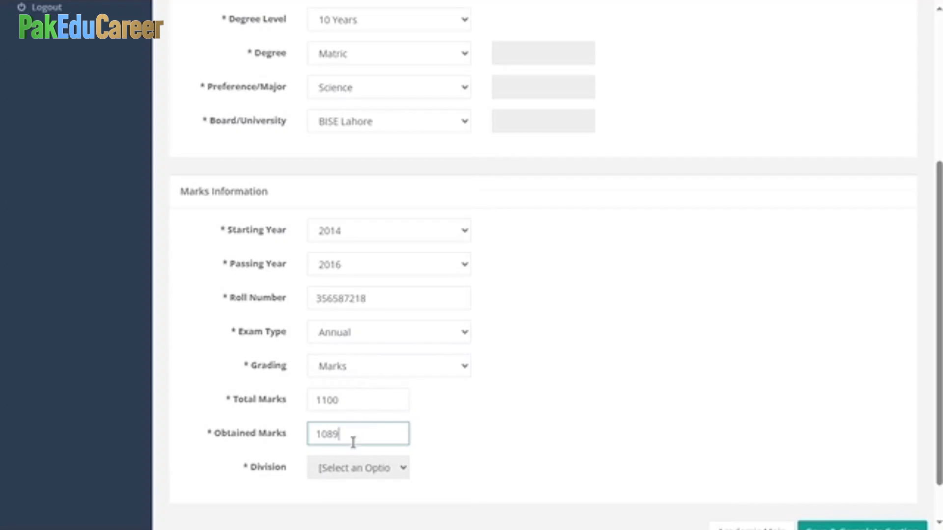
scroll(331, 488, "down", 1)
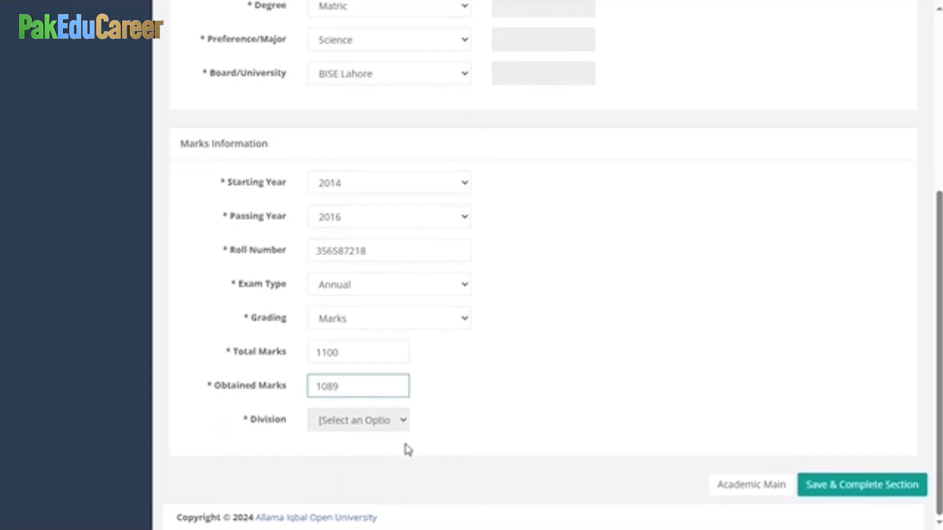
left_click(396, 426)
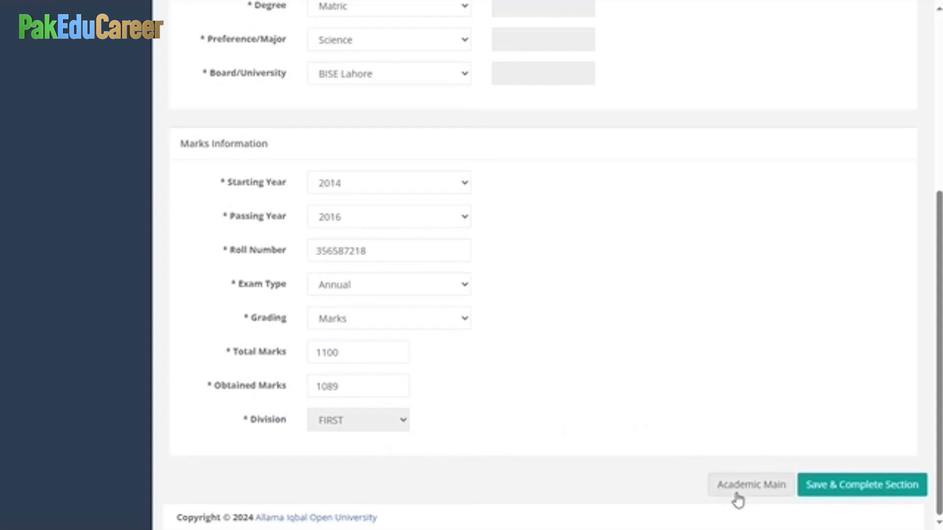
Save the Matric record, complete Academic Record (70%), and open Professional Experience.
left_click(818, 494)
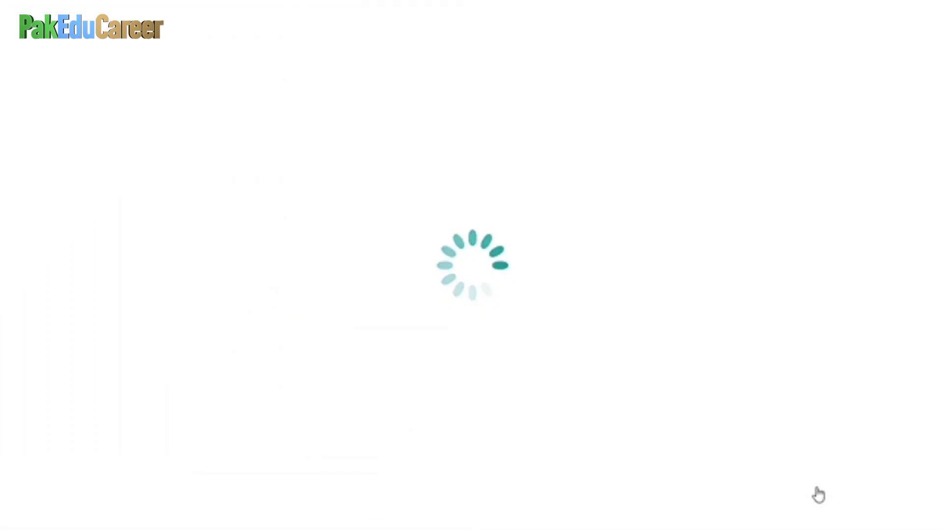
scroll(706, 359, "down", 5)
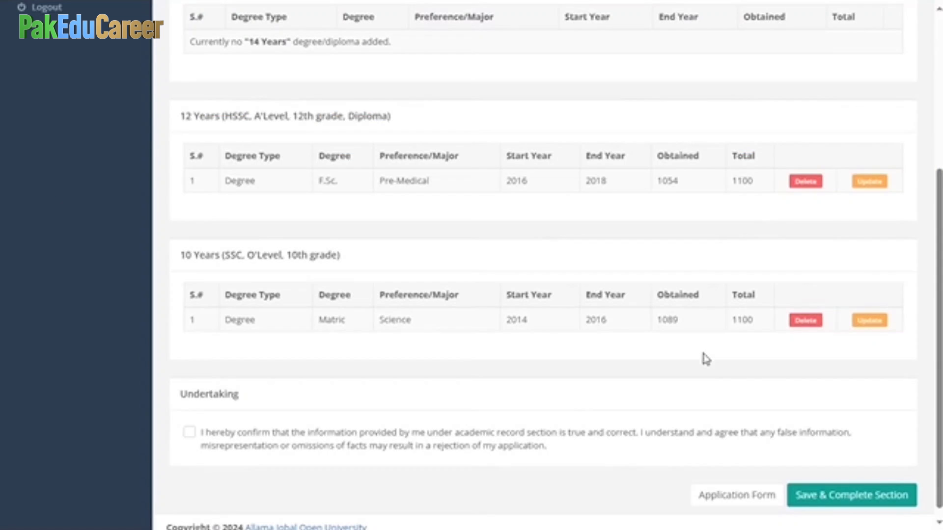
scroll(706, 359, "down", 1)
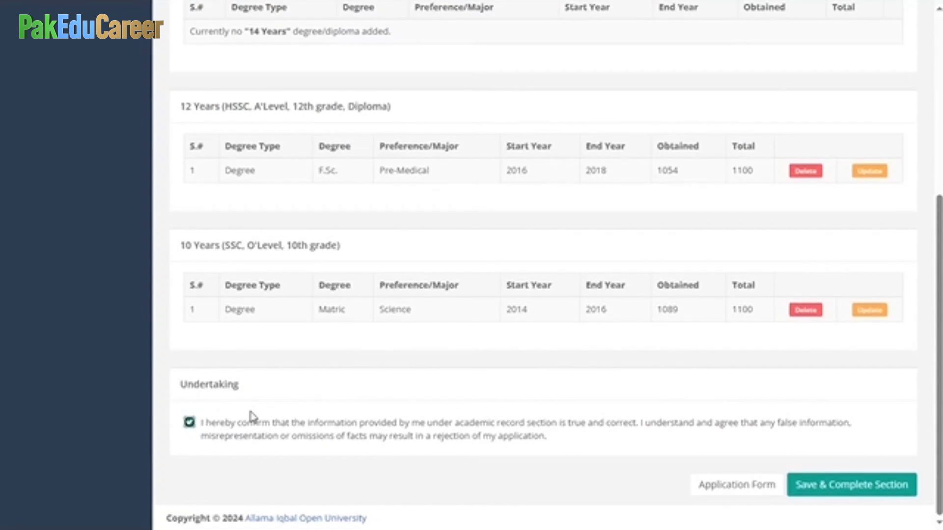
left_click(821, 498)
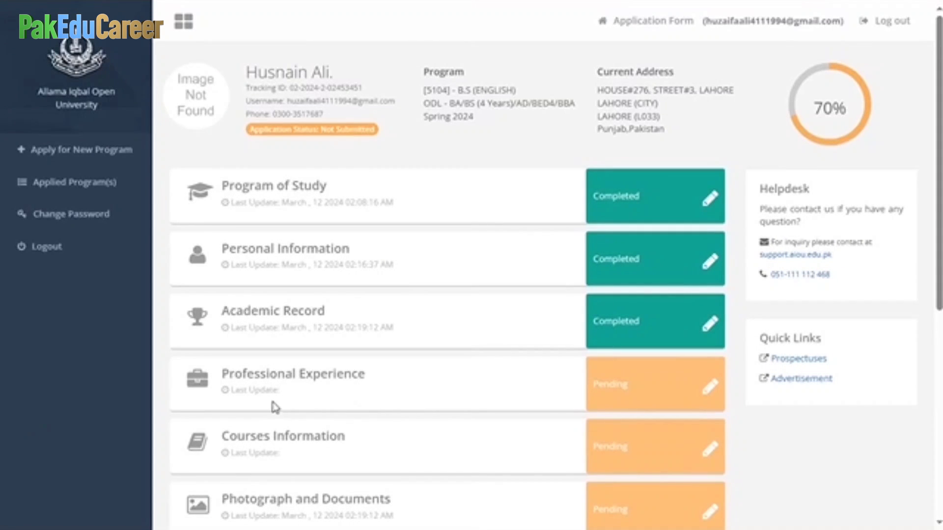
left_click(613, 396)
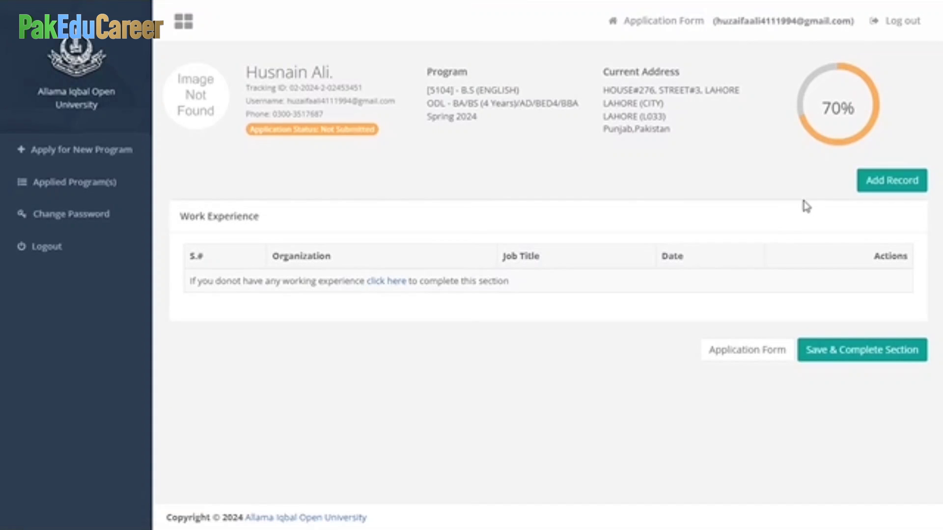
Open a work experience form, leave it without an entry, and save the section as Completed.
left_click(877, 184)
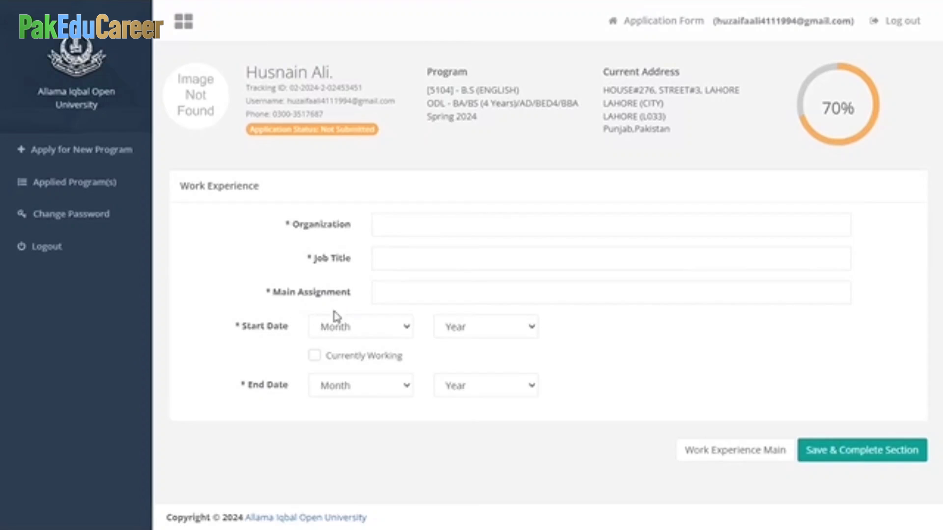
left_click(404, 334)
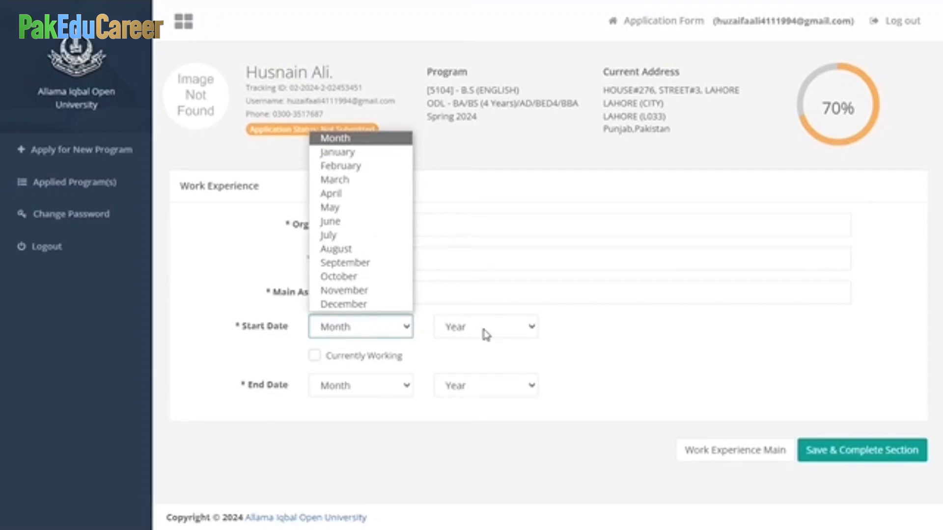
left_click(500, 335)
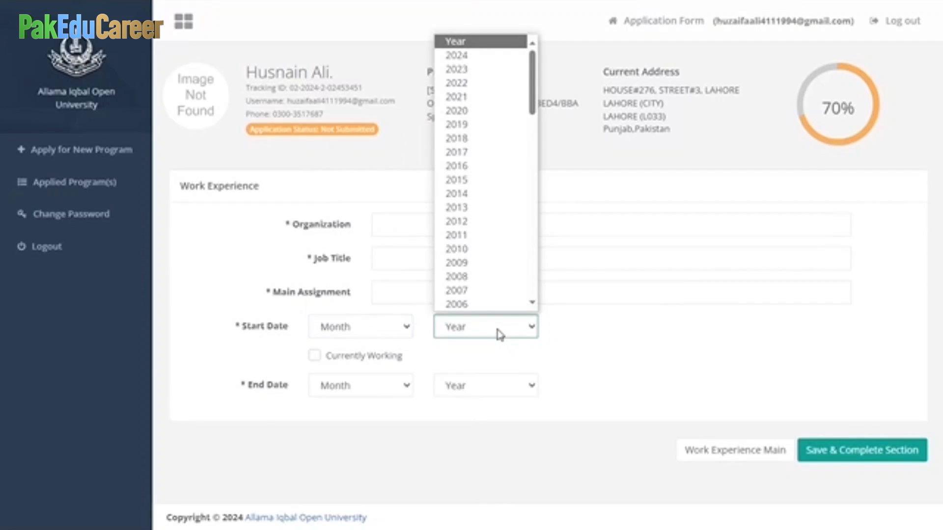
left_click(318, 363)
left_click(314, 358)
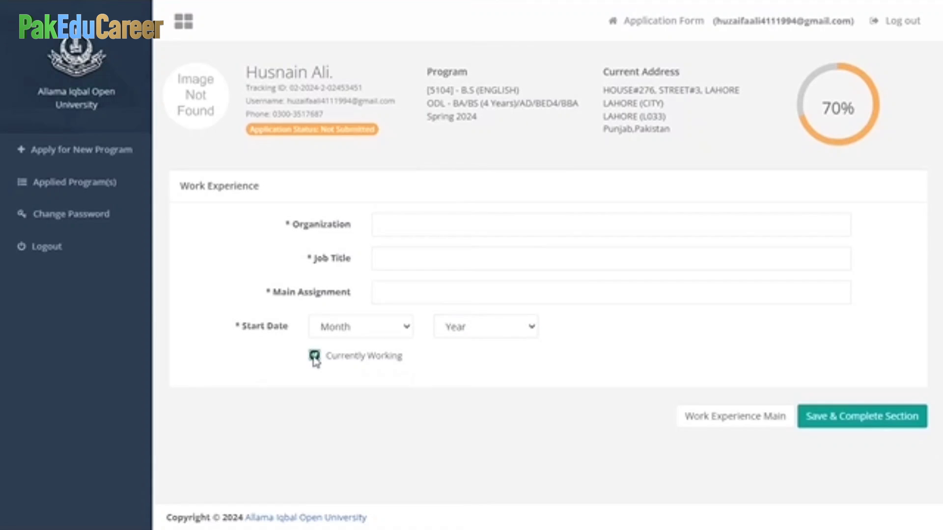
left_click(314, 357)
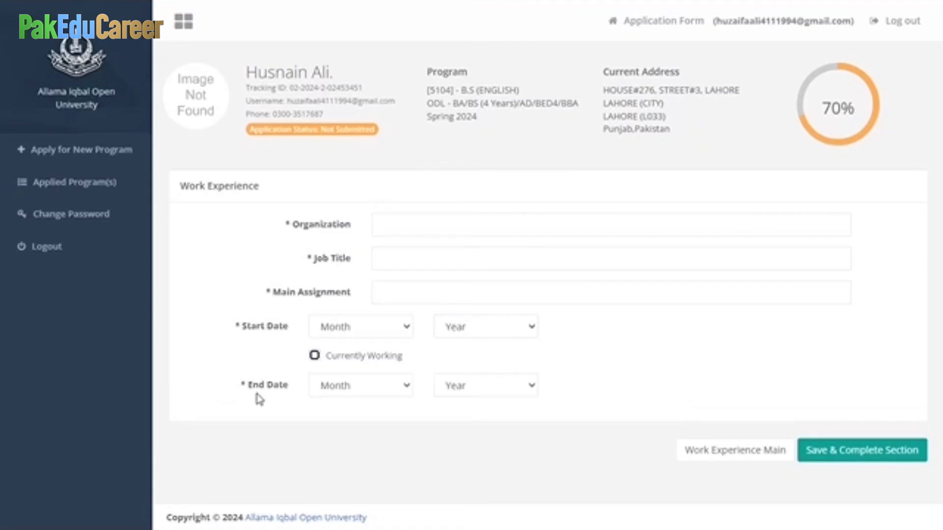
left_click(349, 391)
left_click(453, 388)
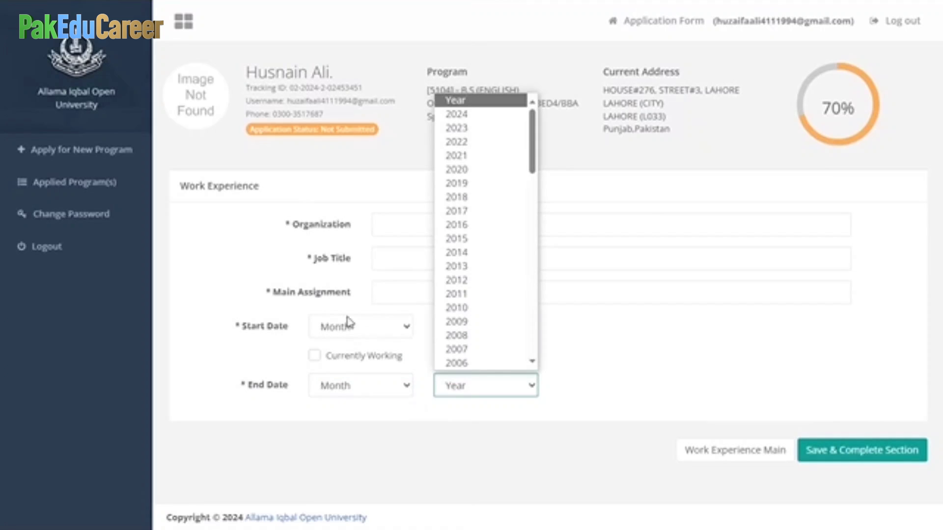
left_click(829, 448)
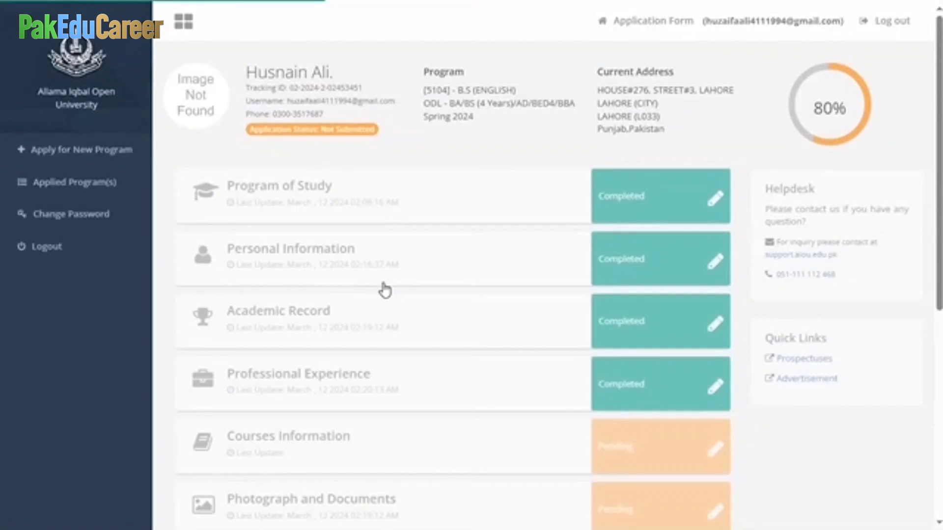
Open Courses Information and re-select each of the five compulsory courses.
scroll(295, 382, "down", 5)
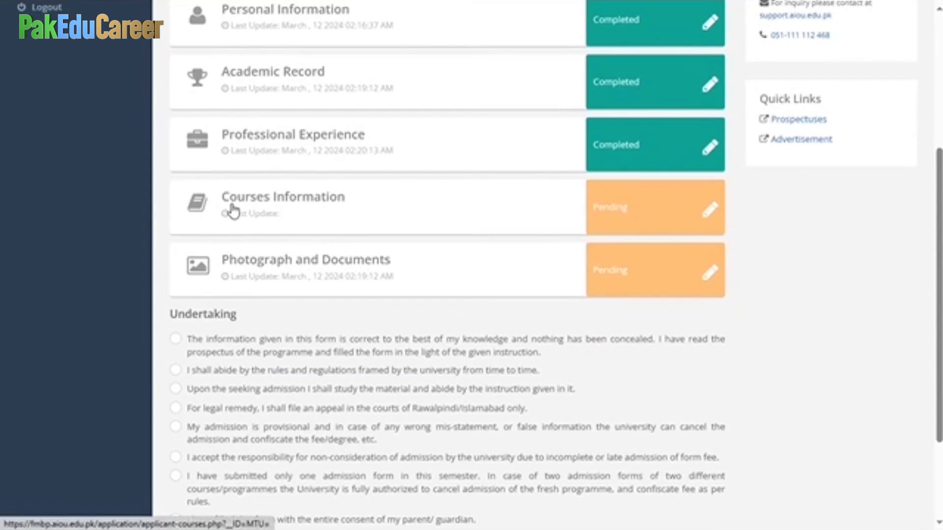
left_click(654, 210)
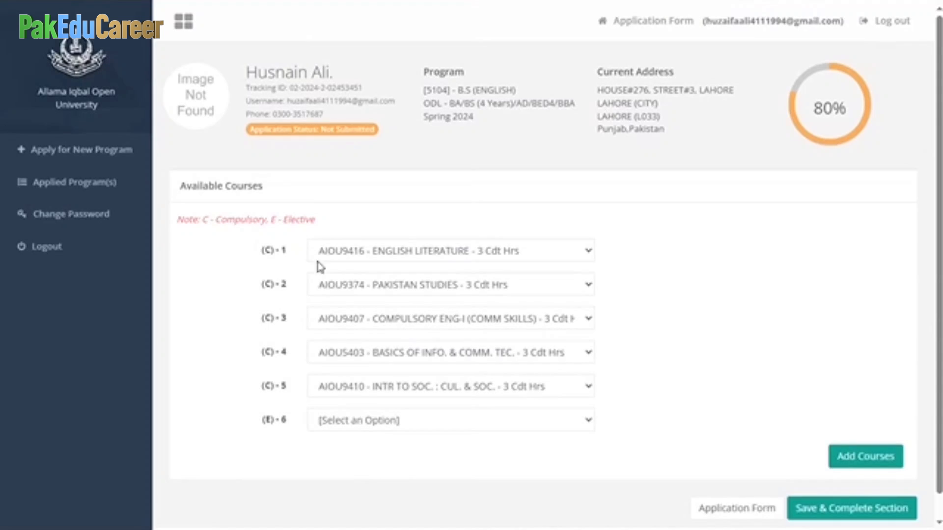
left_click(524, 264)
left_click(523, 273)
left_click(514, 290)
left_click(513, 306)
left_click(511, 321)
left_click(508, 340)
left_click(506, 353)
left_click(503, 372)
left_click(491, 387)
left_click(481, 406)
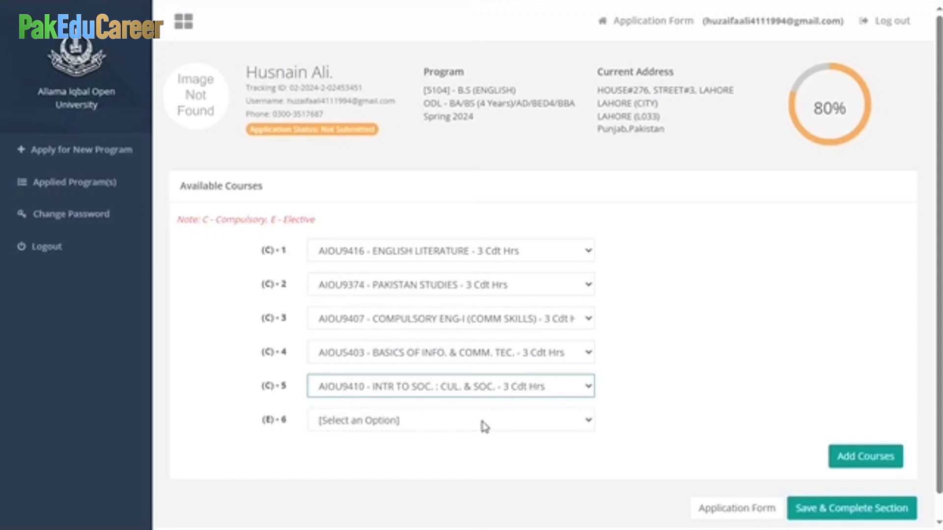
Add ETHICS as the elective, update courses, and save the section with 17,560 fee total.
left_click(481, 423)
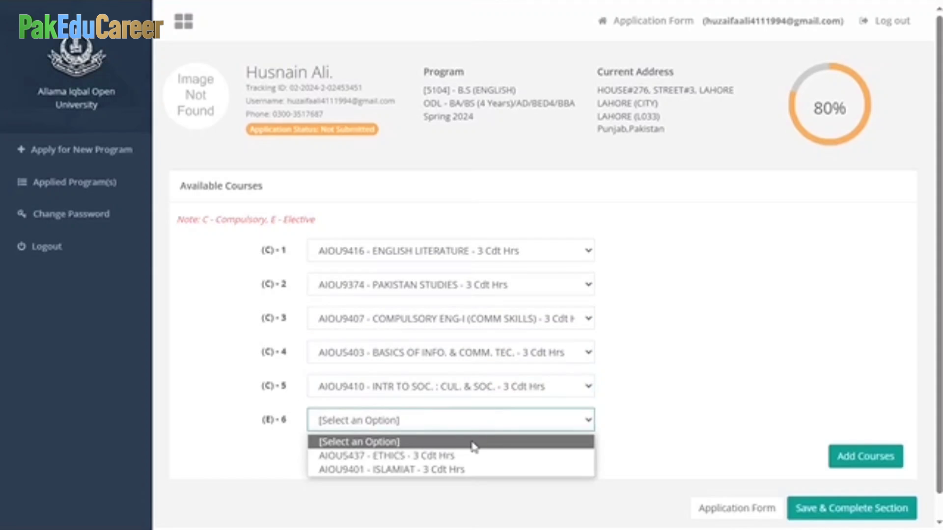
left_click(406, 456)
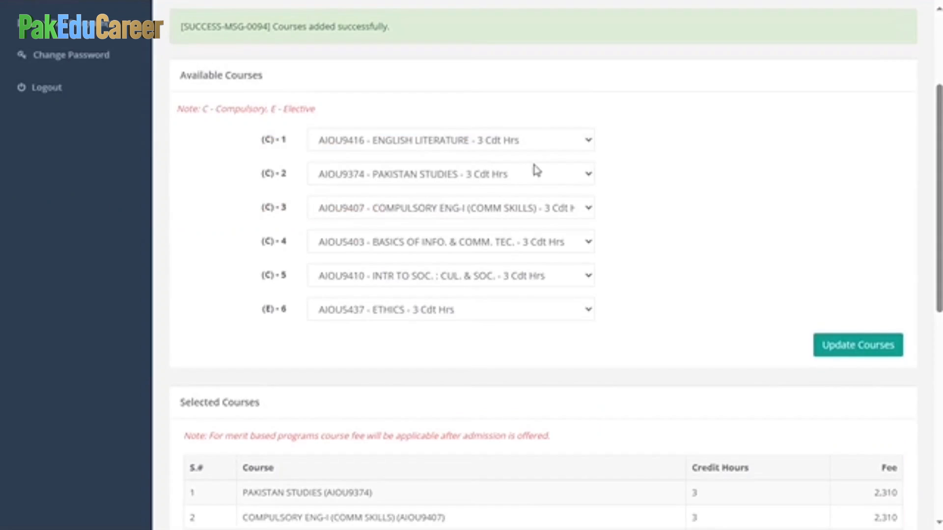
left_click(862, 351)
scroll(846, 359, "down", 8)
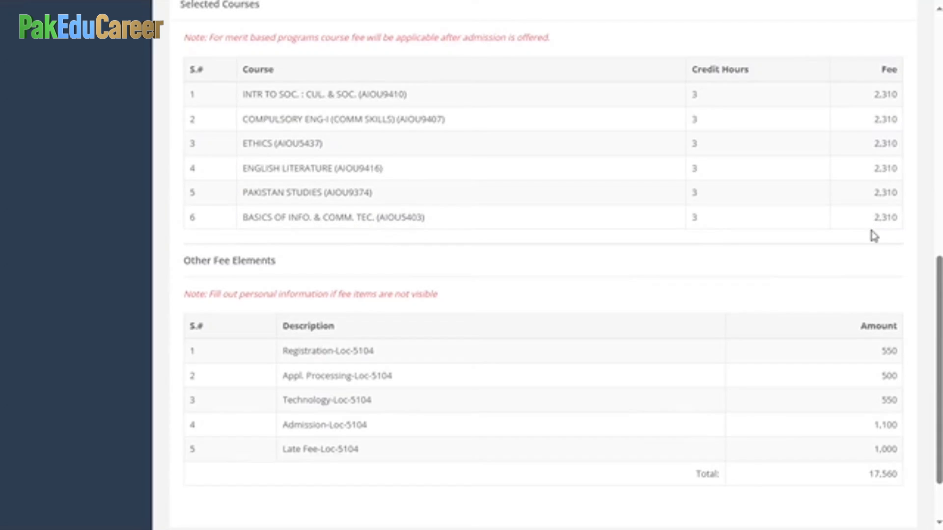
scroll(856, 265, "down", 2)
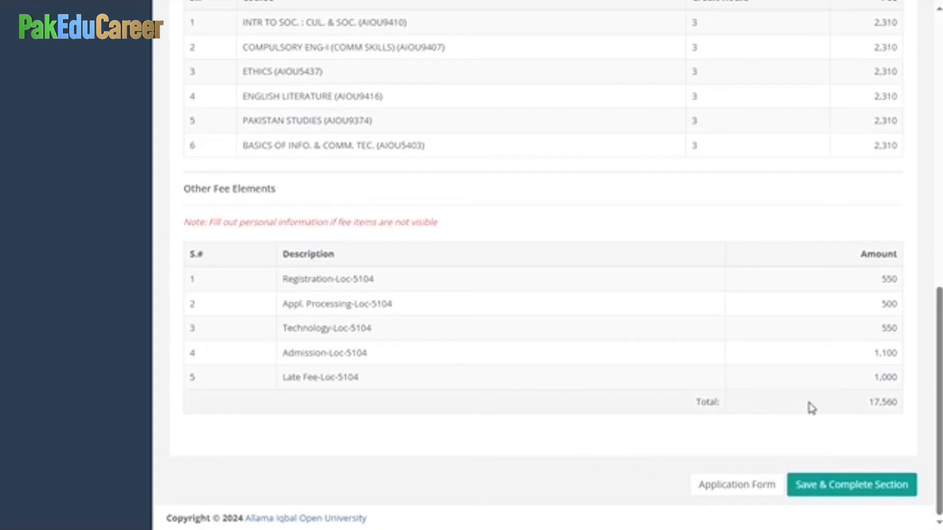
left_click(860, 491)
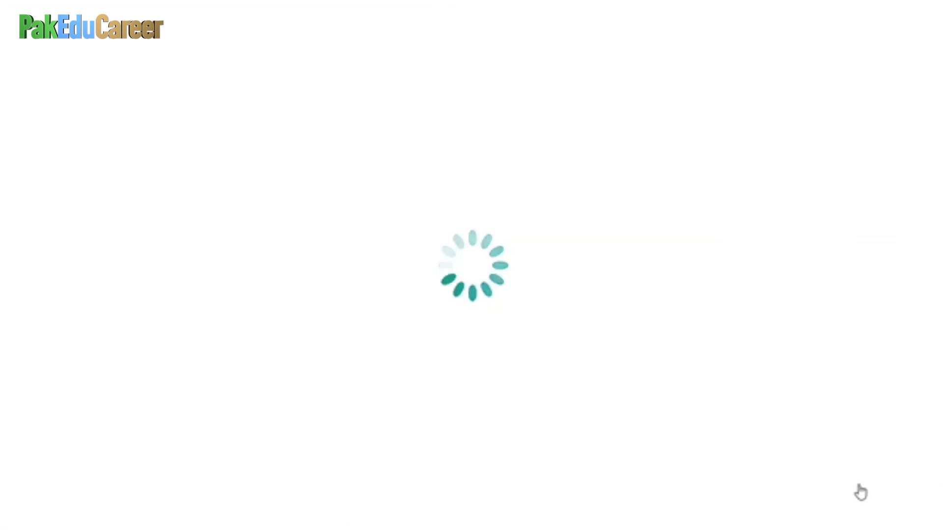
scroll(447, 383, "down", 5)
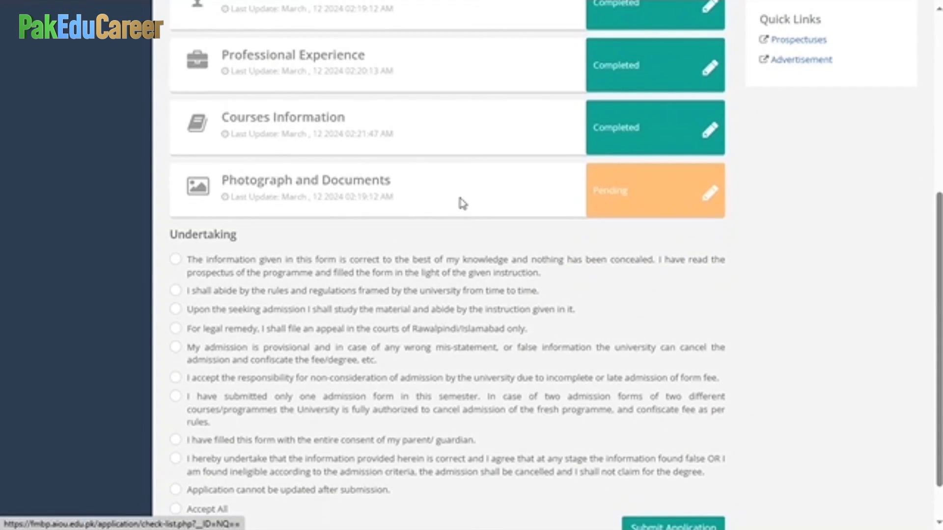
left_click(653, 204)
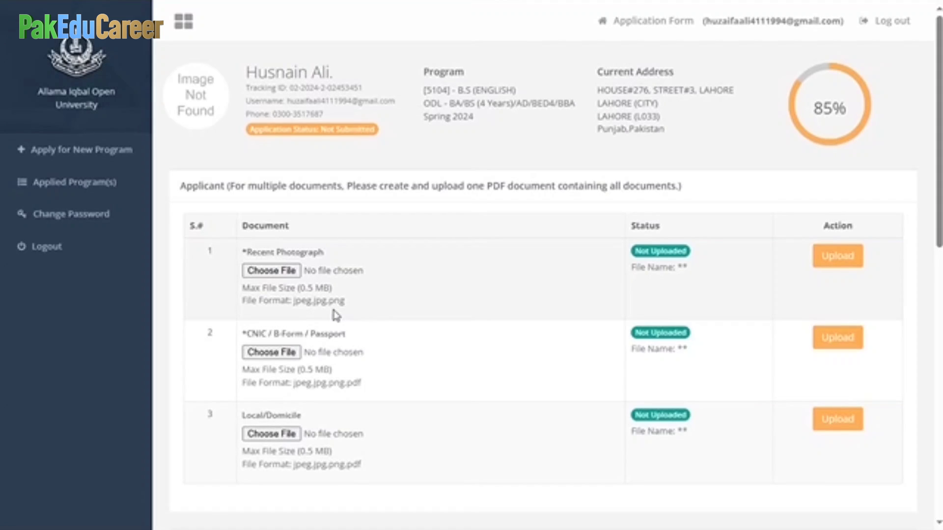
scroll(336, 315, "down", 2)
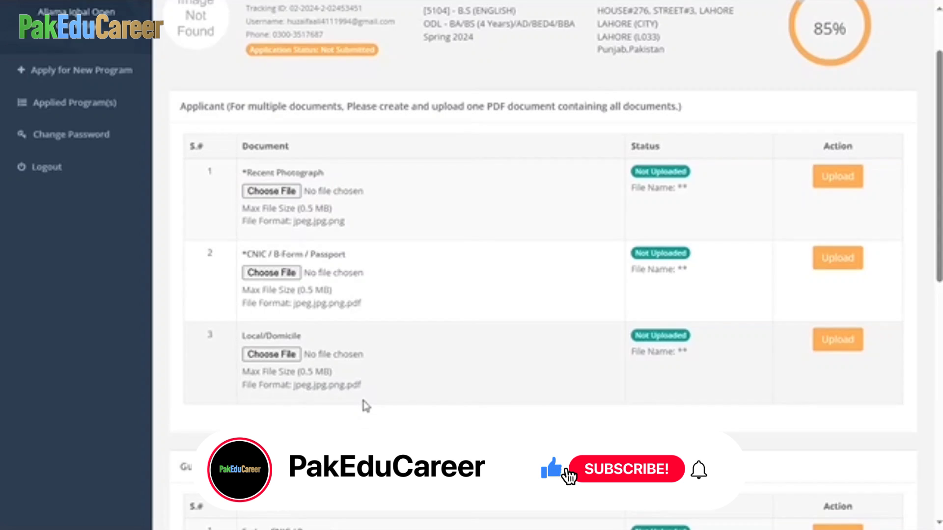
scroll(366, 409, "down", 3)
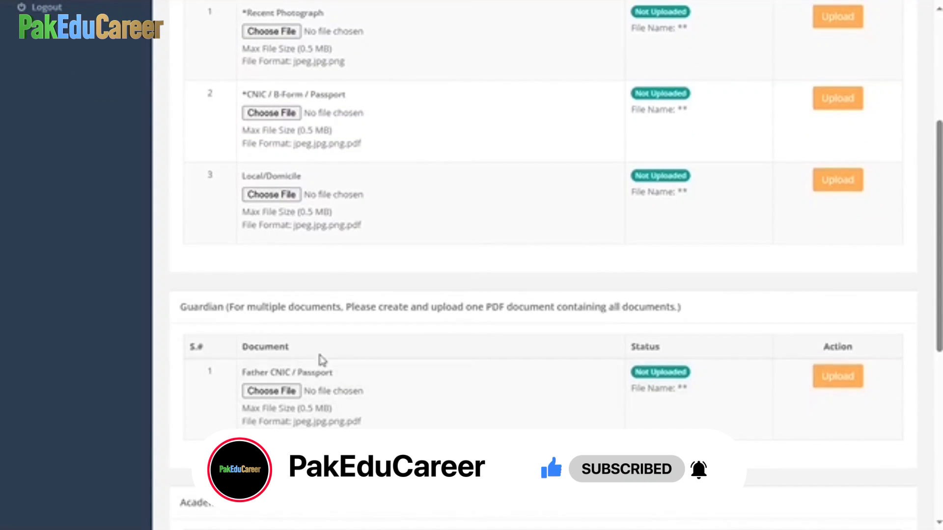
scroll(696, 275, "down", 3)
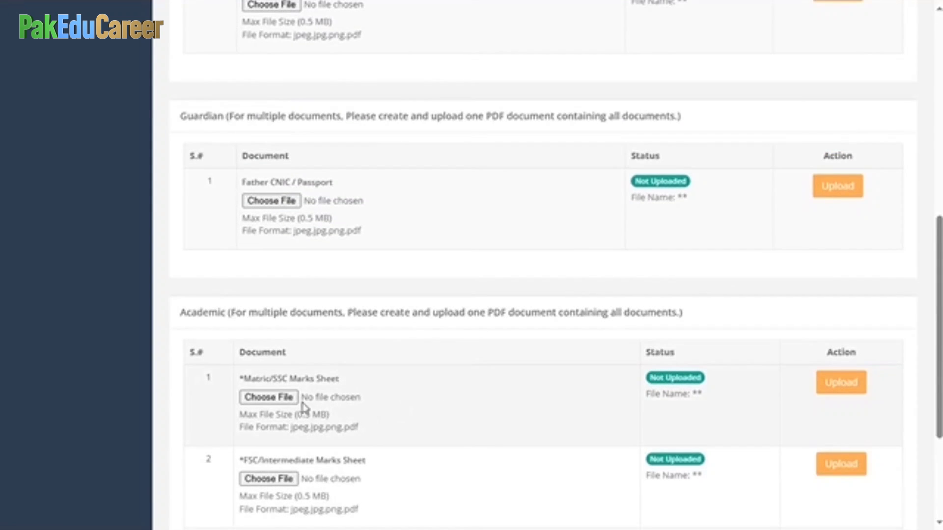
scroll(269, 411, "down", 3)
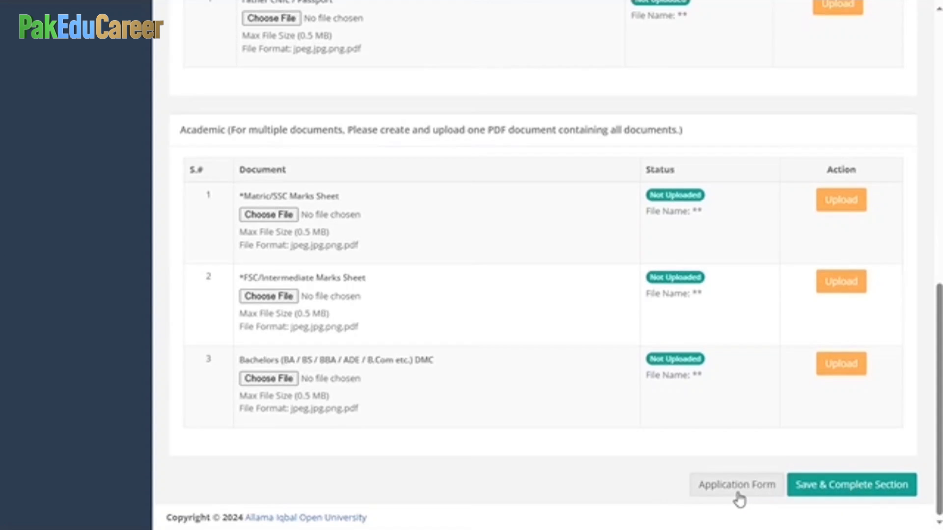
left_click(797, 486)
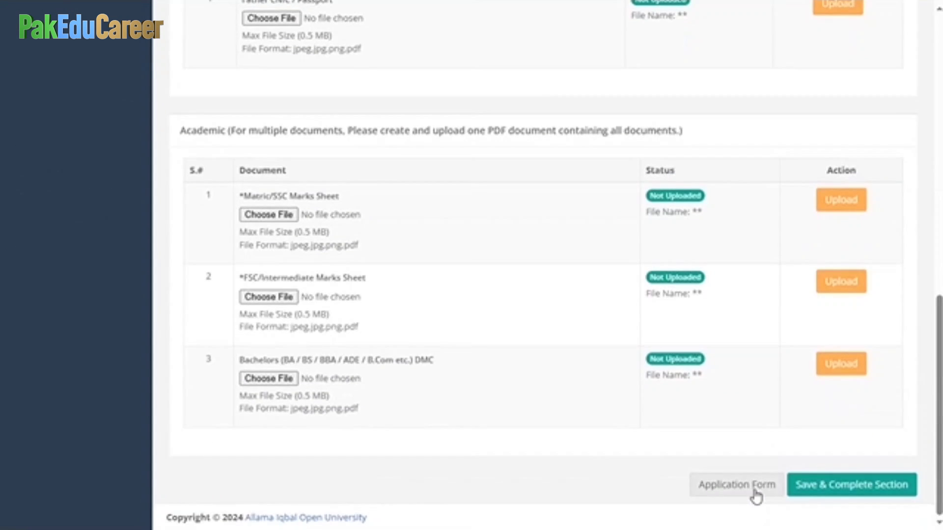
left_click(752, 493)
scroll(591, 456, "down", 5)
scroll(591, 457, "down", 2)
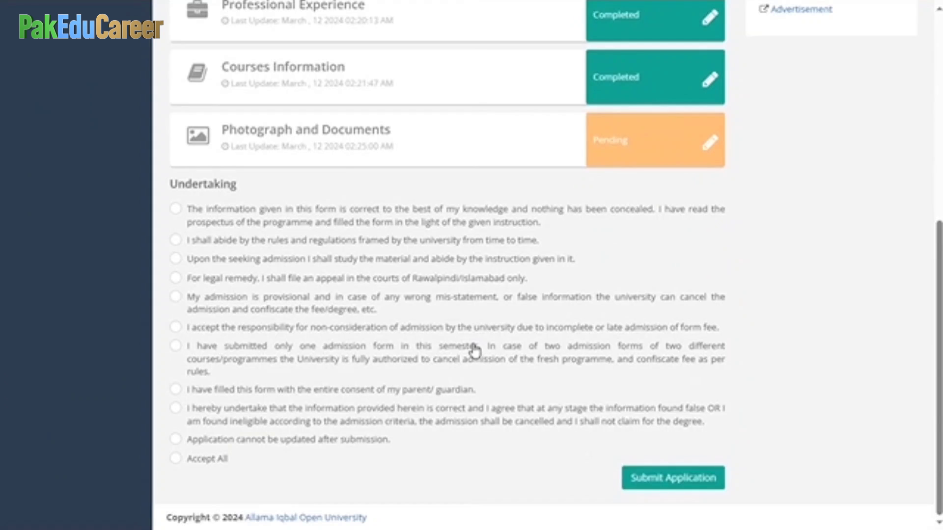
Accept all undertaking statements and submit the application.
left_click(176, 460)
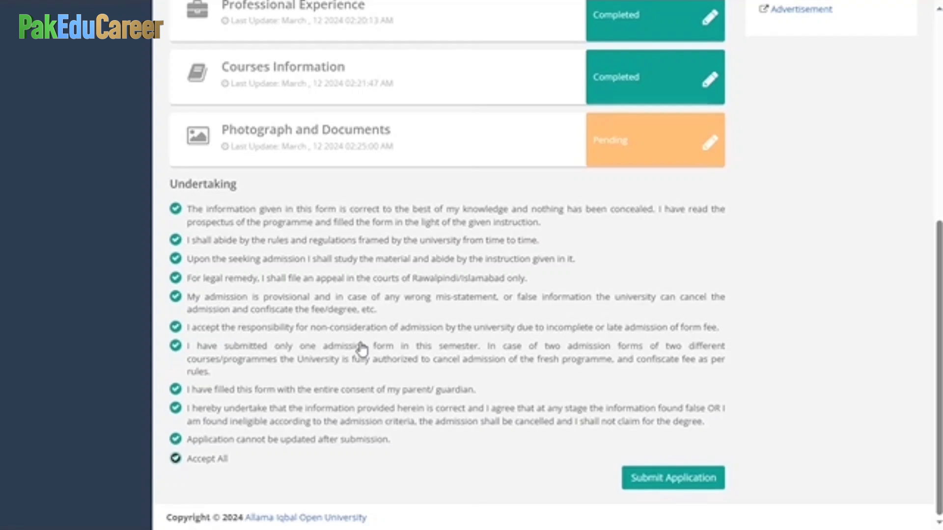
left_click(646, 485)
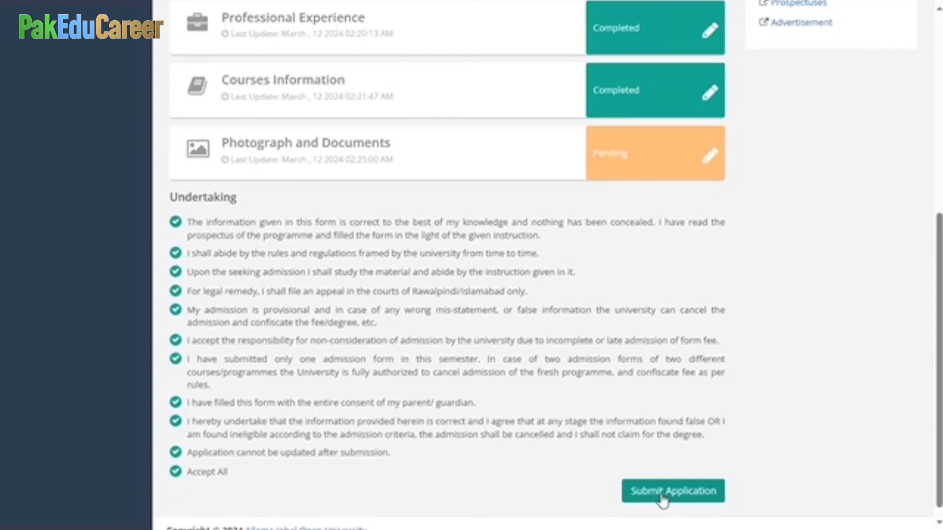
left_click(663, 494)
Start a new program application and expand the Open Distance Learning and Face To Face lists.
left_click(55, 157)
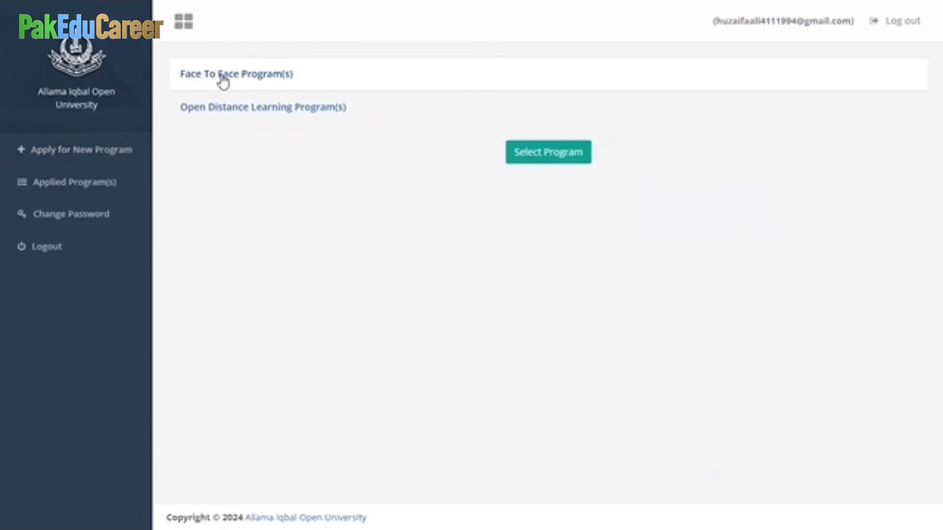
left_click(288, 118)
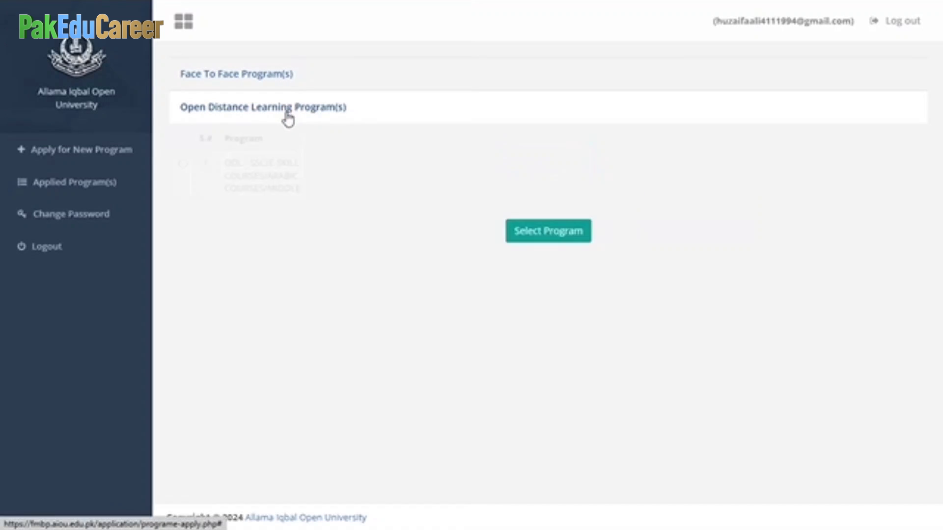
left_click(269, 87)
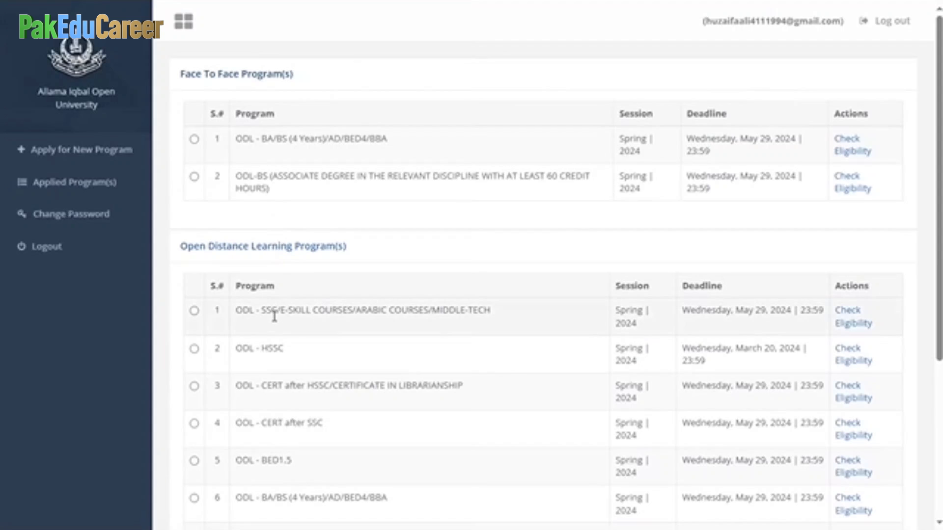
scroll(288, 263, "down", 5)
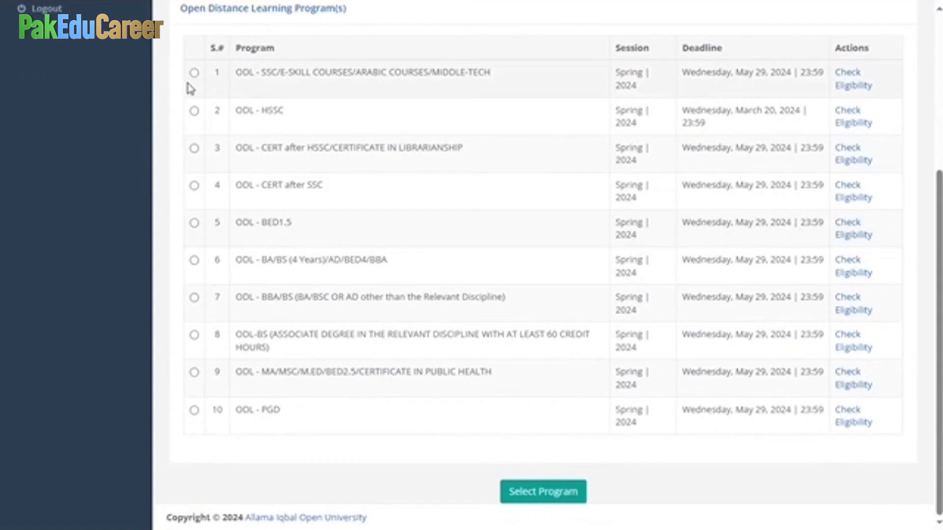